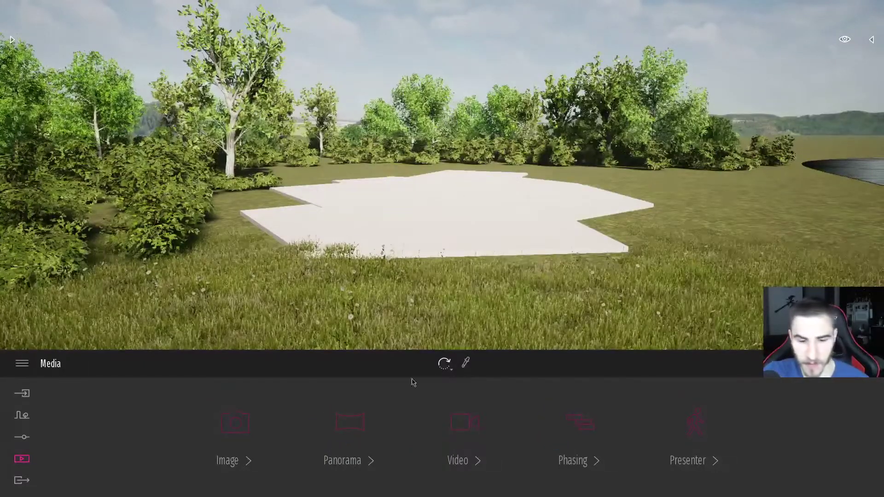
# Open the construction phasing timeline and scrub its date marker to preview the structure phases
pyautogui.click(571, 406)
pyautogui.click(210, 417)
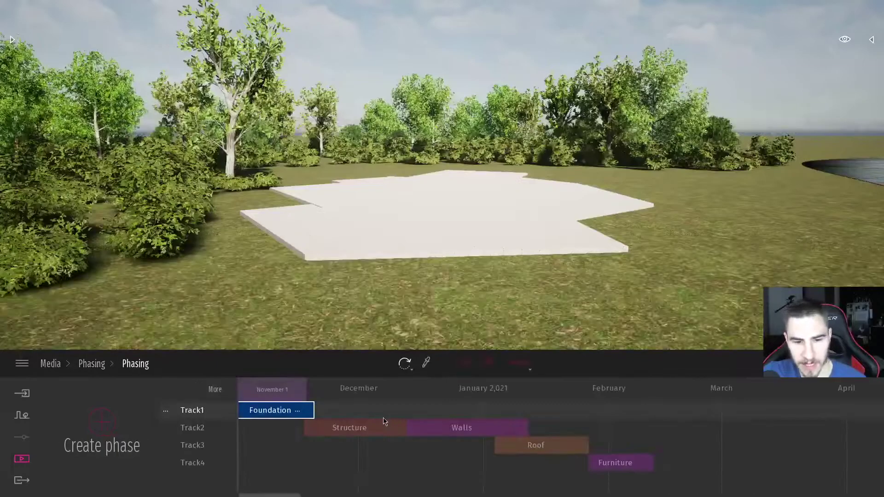
pyautogui.moveTo(265, 391)
pyautogui.mouseDown()
pyautogui.moveTo(657, 384)
pyautogui.moveTo(253, 394)
pyautogui.moveTo(573, 395)
pyautogui.moveTo(637, 406)
pyautogui.moveTo(626, 390)
pyautogui.moveTo(347, 391)
pyautogui.moveTo(233, 373)
pyautogui.mouseUp()
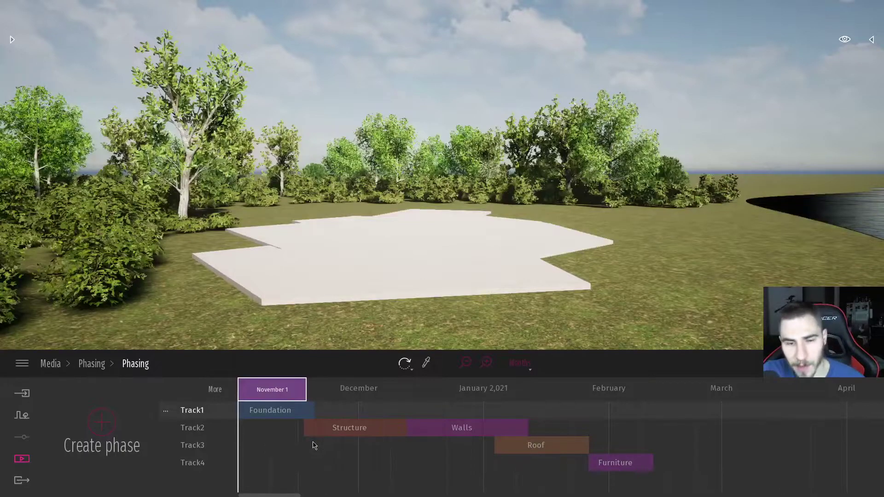
# Create a new video, Video1, starting from the current view of the slab
pyautogui.click(22, 459)
pyautogui.click(468, 427)
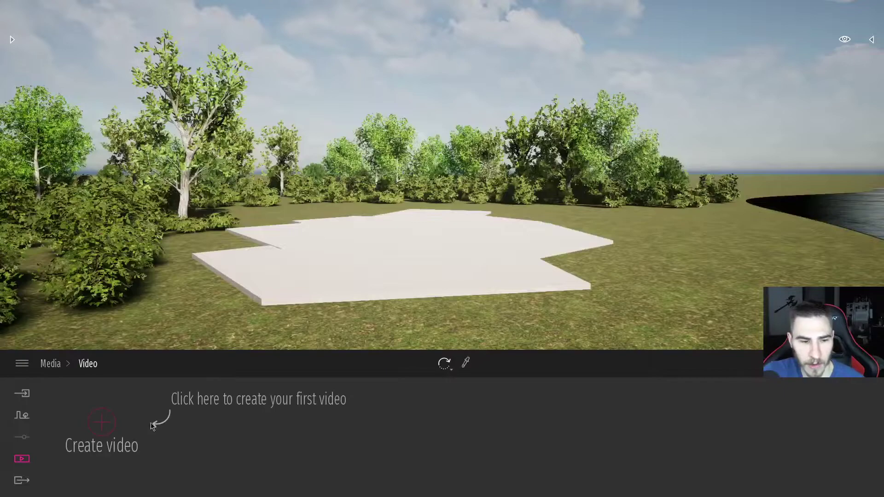
pyautogui.click(102, 423)
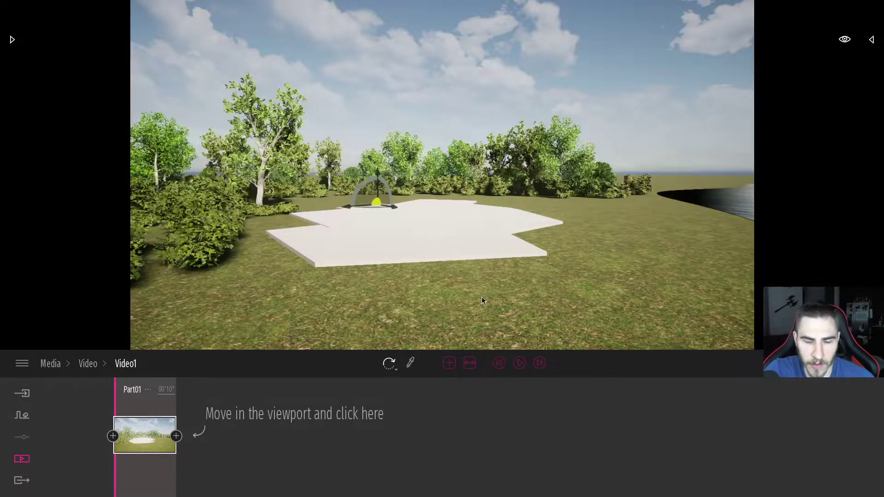
# Pull the camera back to frame the slab, trees and water, and add it as a second keyframe
pyautogui.moveTo(482, 301); pyautogui.dragTo(538, 270)
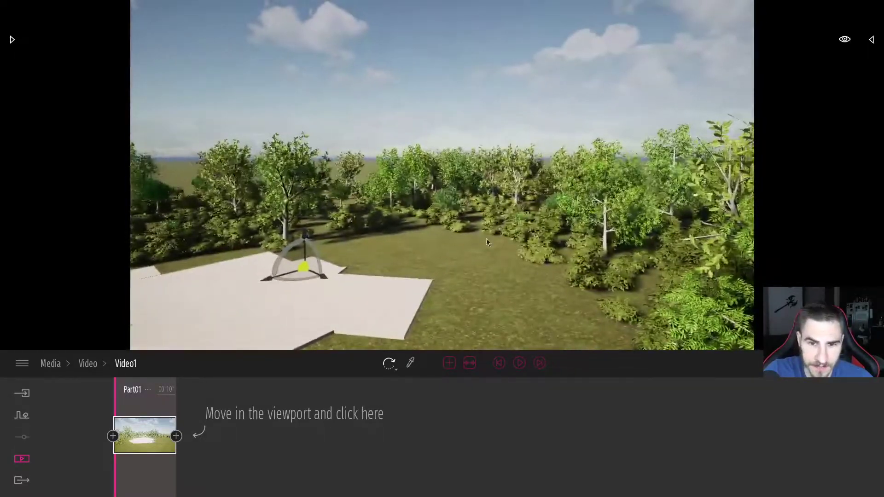
pyautogui.moveTo(486, 238); pyautogui.dragTo(591, 235, button='right')
pyautogui.click(176, 436)
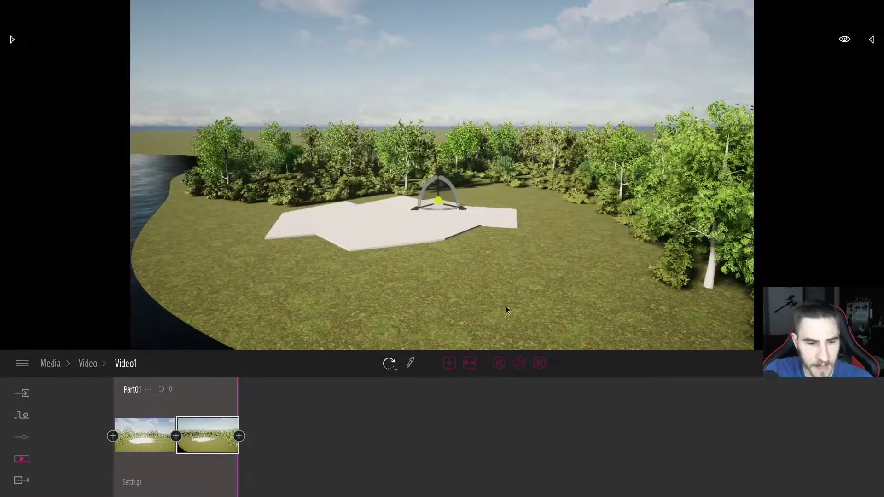
# Play Video1's two-keyframe camera sweep, then replay it from the first shot
pyautogui.click(525, 365)
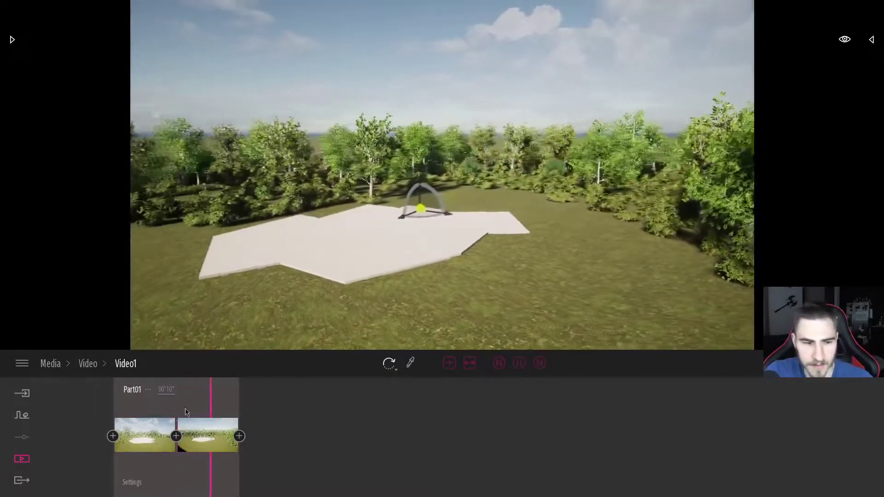
pyautogui.click(147, 429)
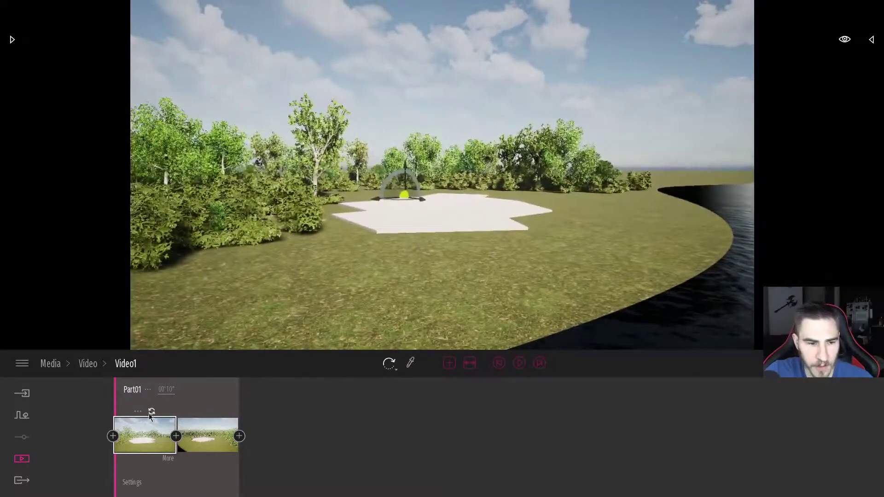
pyautogui.click(521, 369)
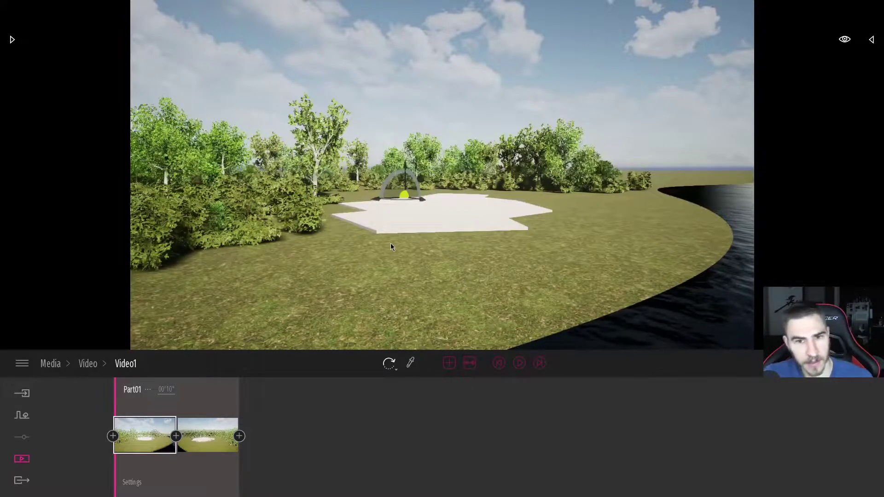
pyautogui.moveTo(188, 431)
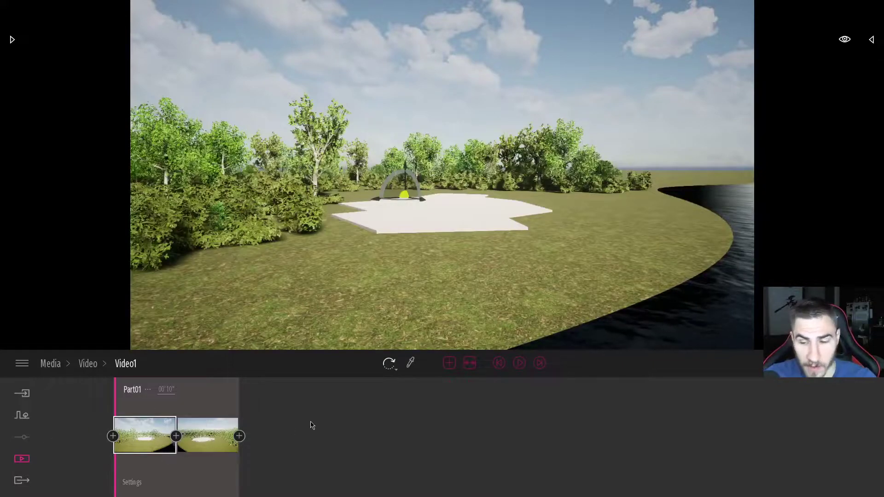
# Leave the video editor and expand the Scene states list in the library panel
pyautogui.press('Escape')
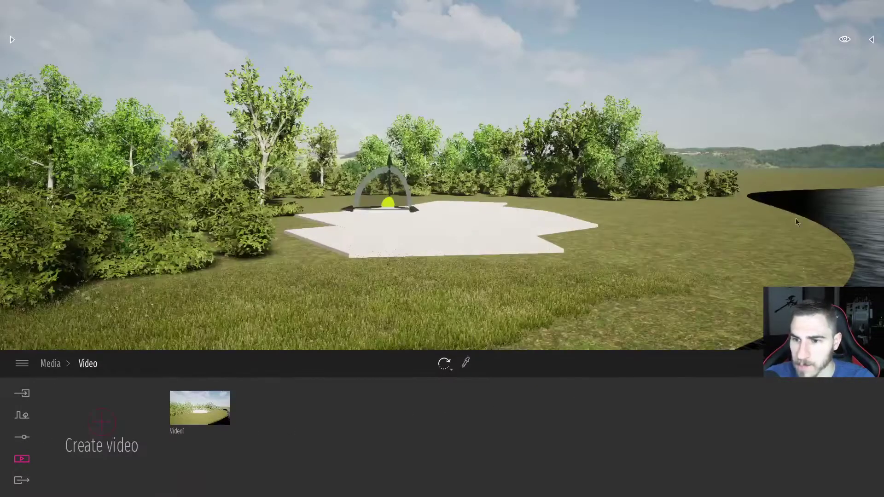
pyautogui.click(872, 39)
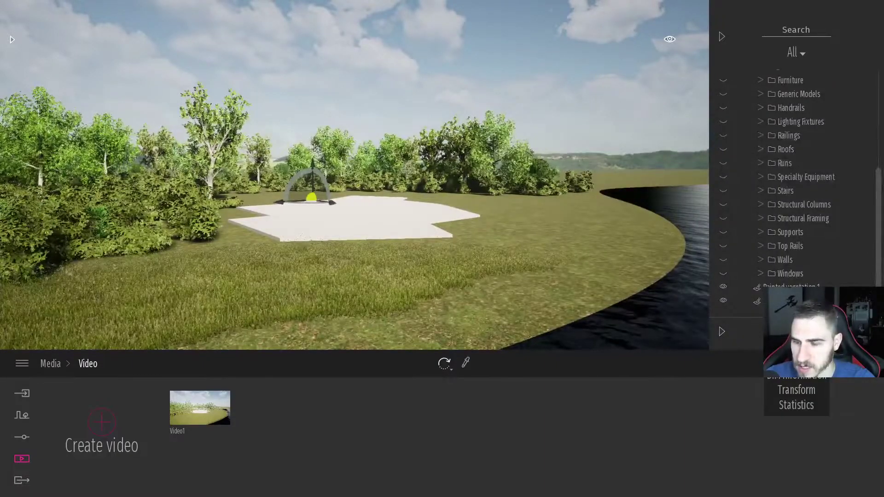
pyautogui.click(722, 334)
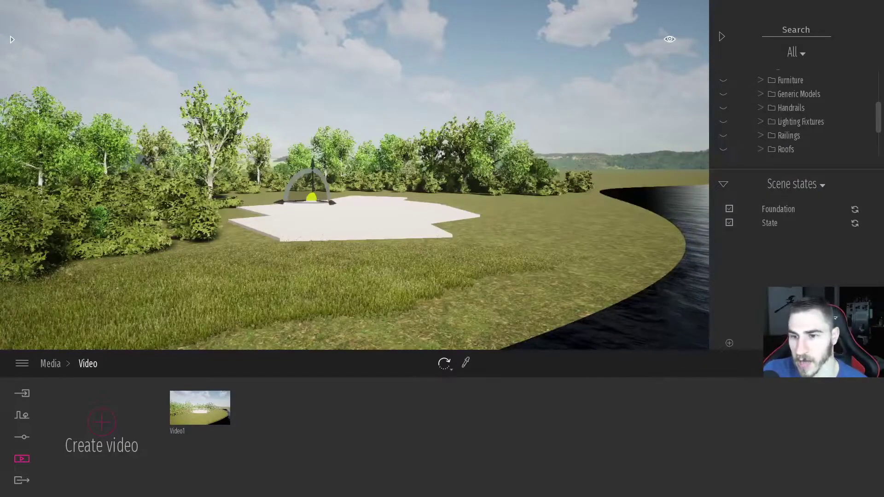
# Rename the State scene state to 'Building'
pyautogui.click(865, 226)
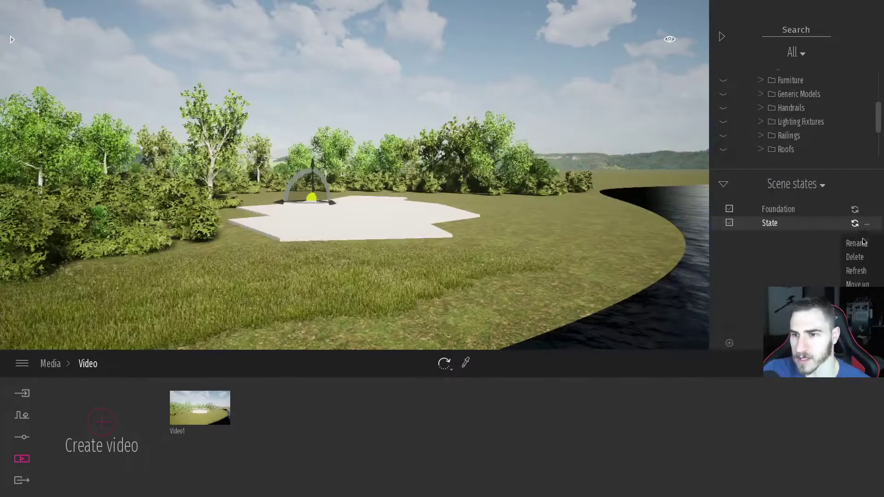
pyautogui.click(863, 243)
pyautogui.write('Bu')
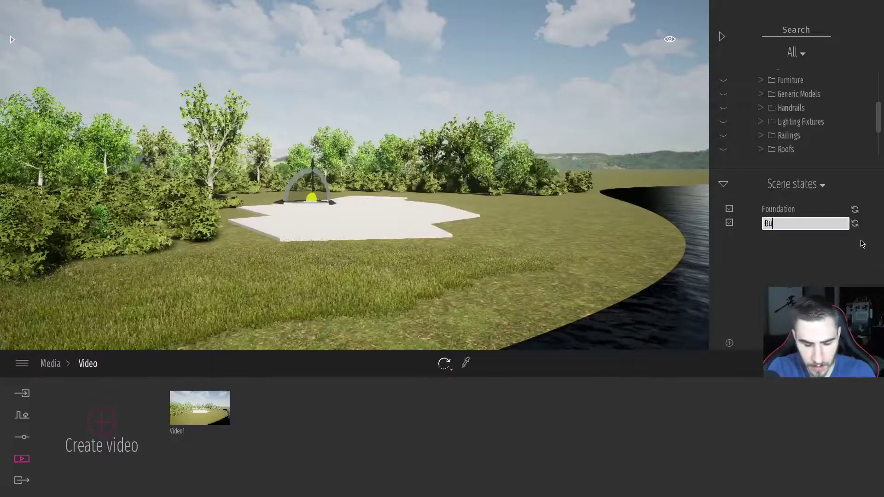
pyautogui.write('ilding')
pyautogui.press('Return')
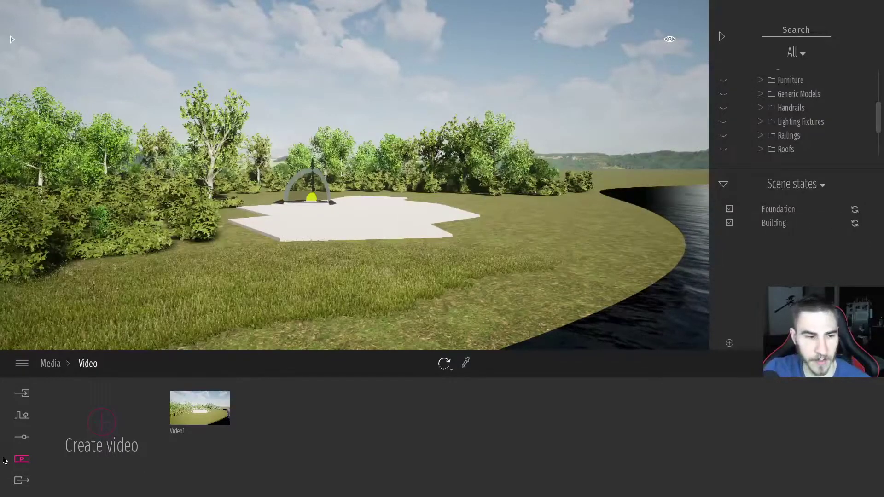
pyautogui.click(22, 439)
# Jump the construction phasing timeline to February 4 to show the finished house
pyautogui.click(22, 459)
pyautogui.click(581, 423)
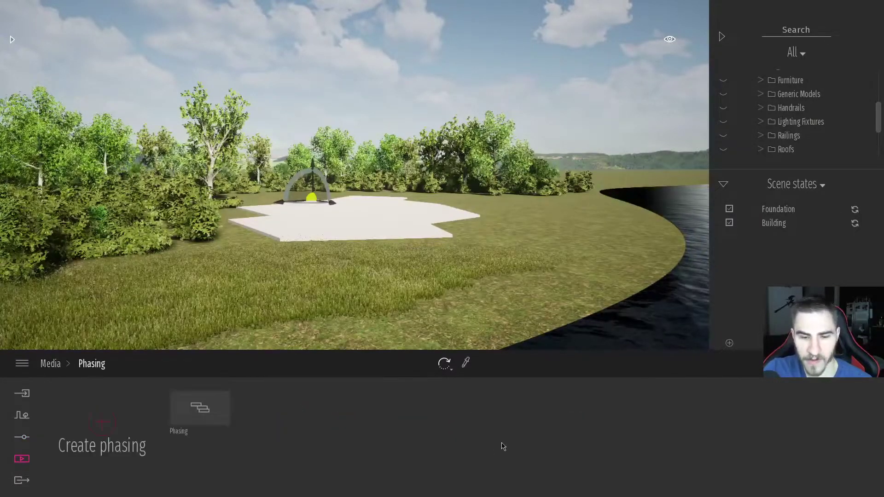
pyautogui.click(203, 408)
pyautogui.click(622, 390)
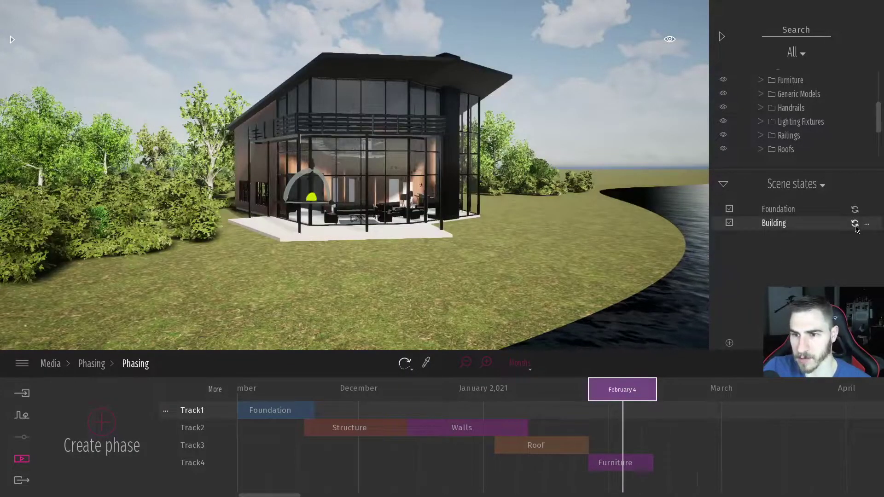
# Switch between the Foundation and Building scene states to compare them
pyautogui.click(22, 416)
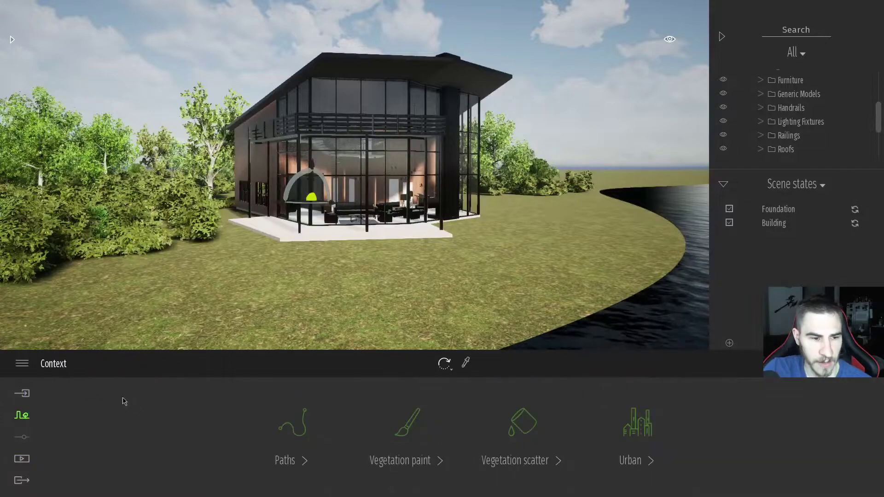
pyautogui.click(778, 224)
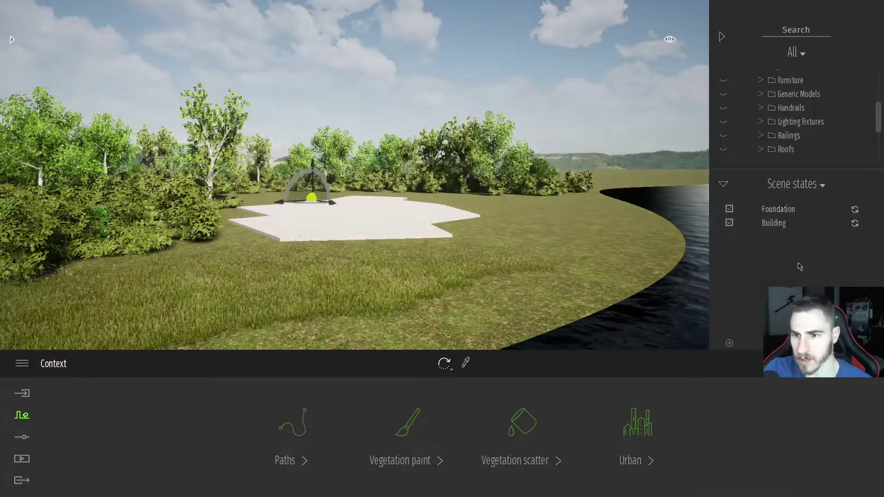
pyautogui.click(778, 224)
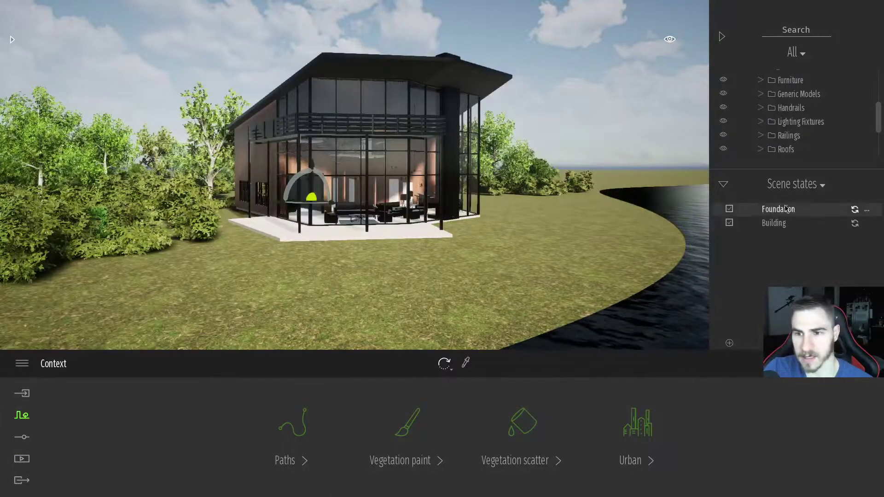
pyautogui.click(781, 223)
pyautogui.click(781, 223)
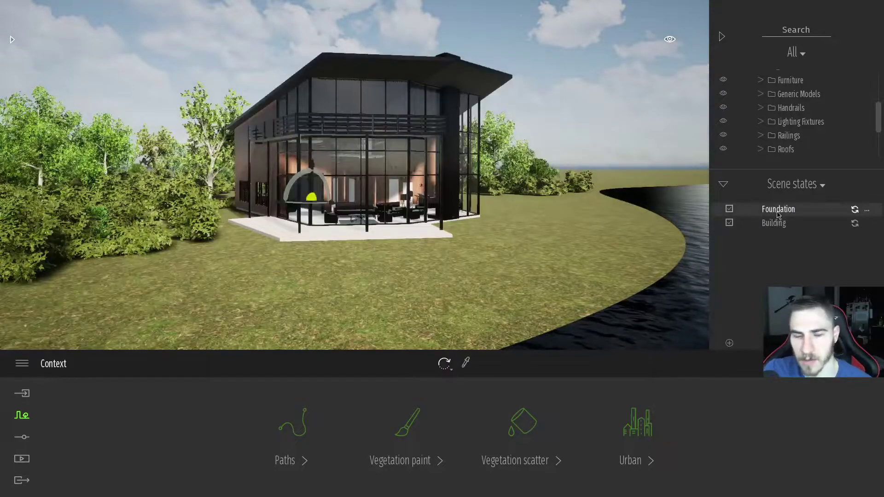
pyautogui.click(781, 223)
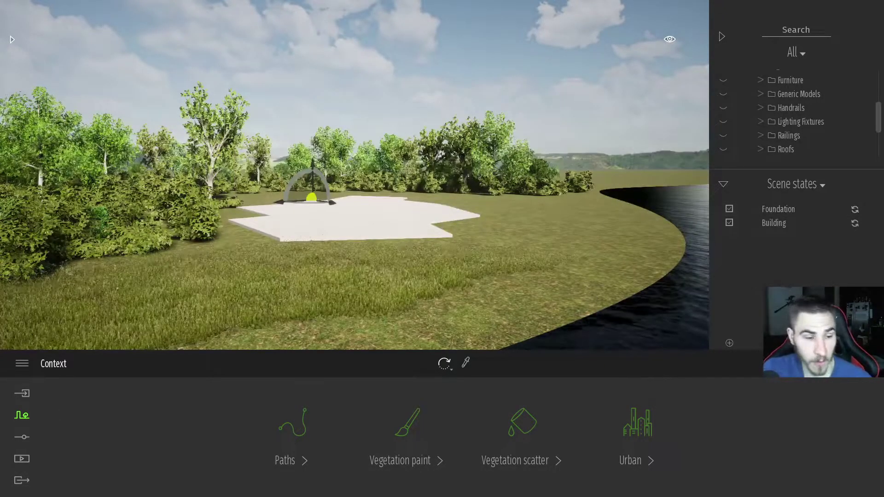
# Reopen Video1 and apply the Foundation scene state to its first keyframe
pyautogui.click(22, 458)
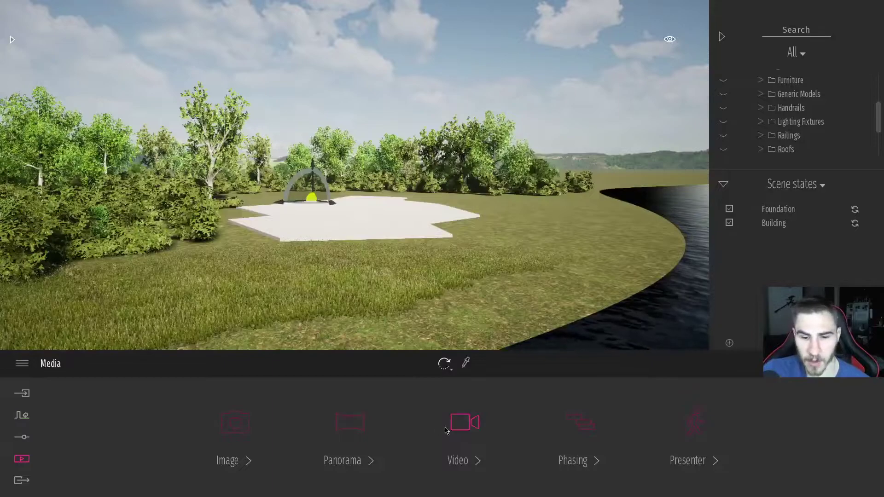
pyautogui.click(464, 421)
pyautogui.doubleClick(198, 408)
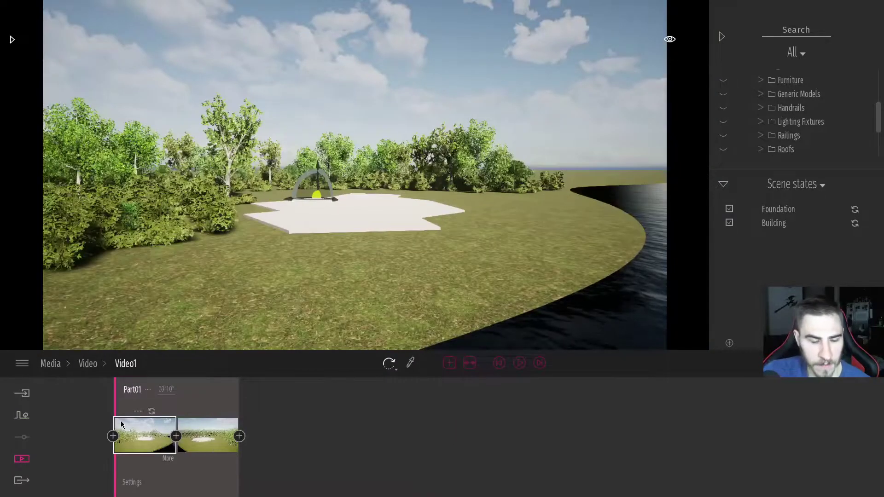
pyautogui.click(778, 224)
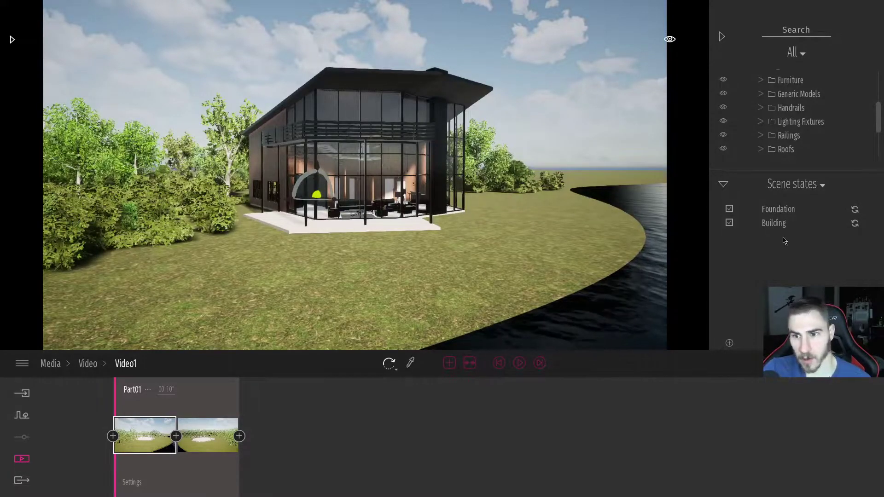
pyautogui.click(778, 209)
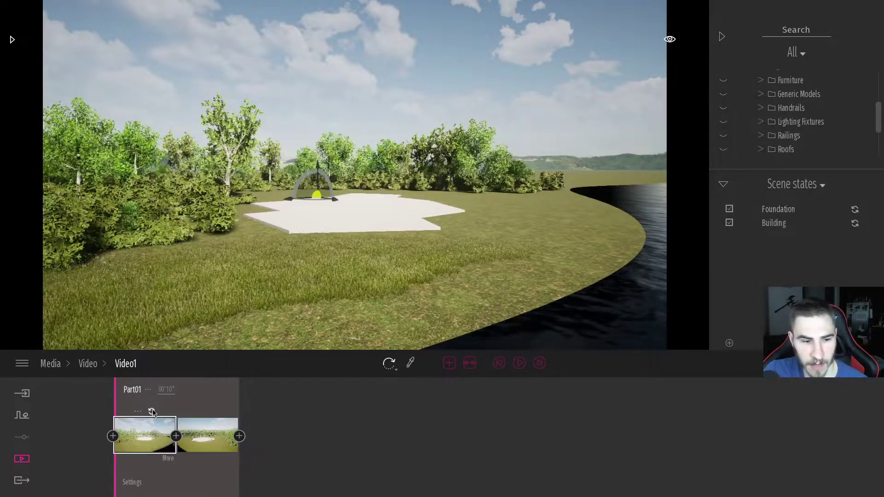
# Apply the Building scene state to the second keyframe and refresh it, then preview the Foundation start
pyautogui.click(208, 430)
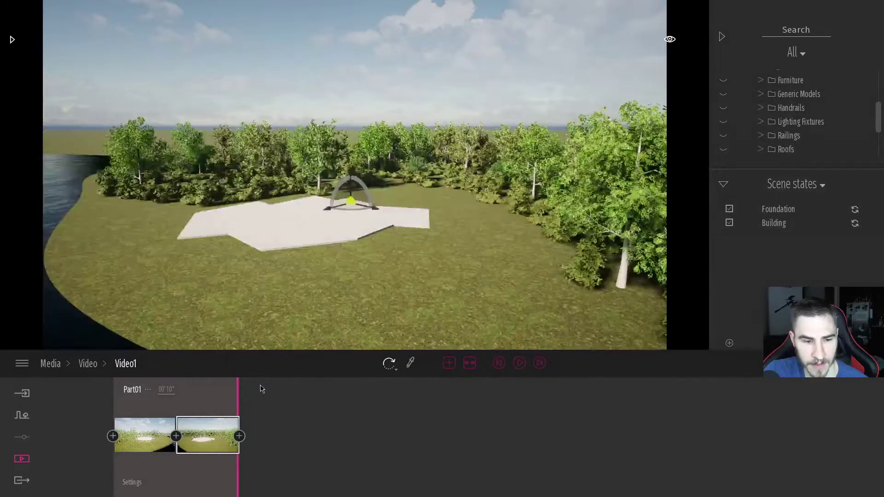
pyautogui.click(773, 226)
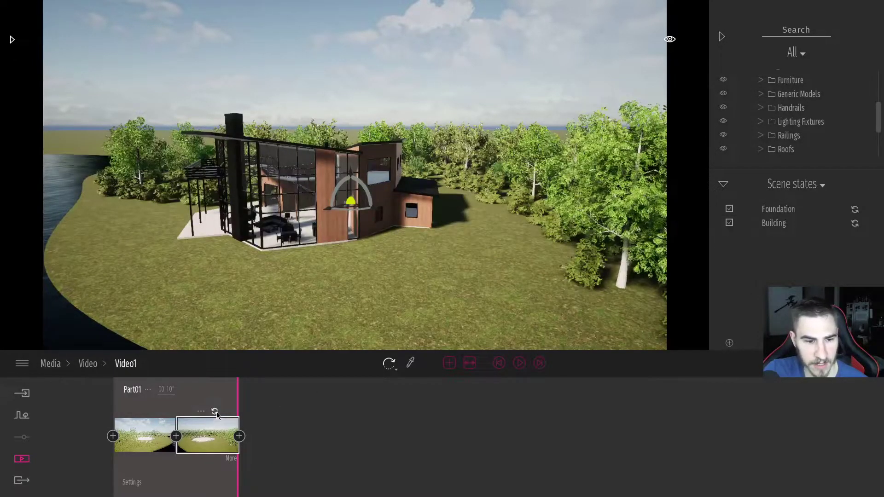
pyautogui.click(214, 414)
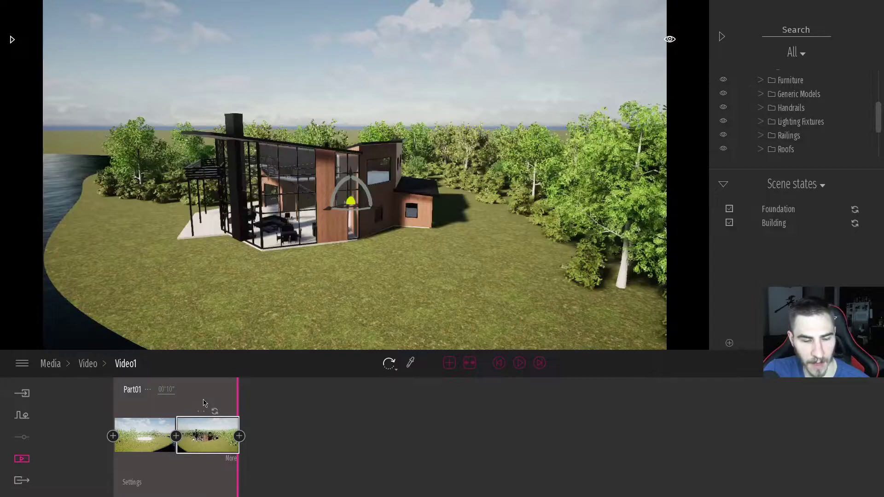
pyautogui.moveTo(199, 398); pyautogui.dragTo(258, 390)
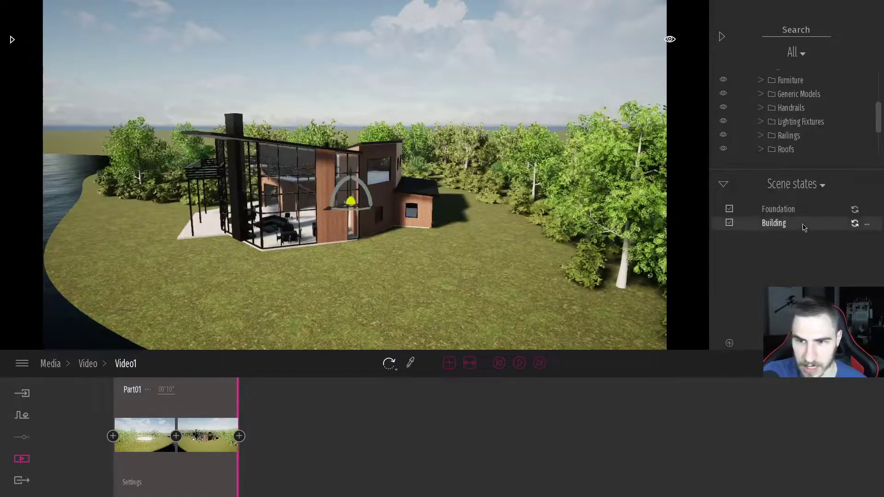
pyautogui.click(790, 214)
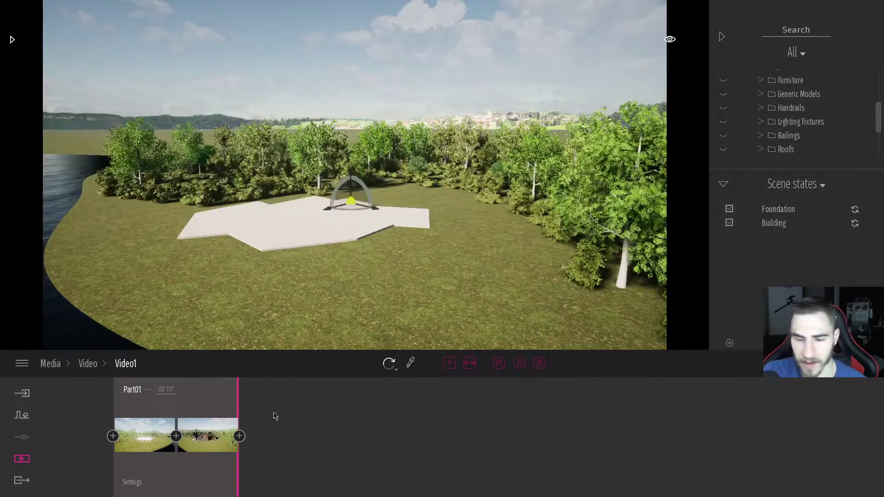
# Refresh the second keyframe's thumbnail so it shows the finished house
pyautogui.click(215, 413)
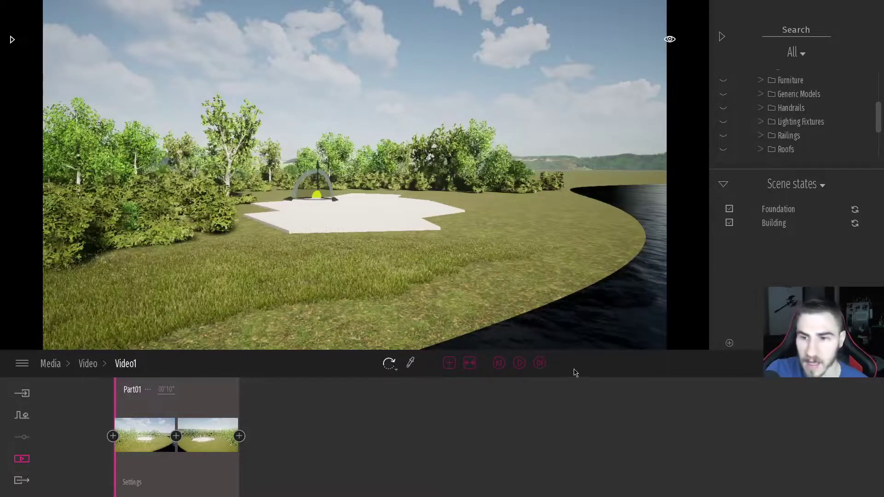
# Collapse the Scene states list and right-hand panel, then return to the video list
pyautogui.click(723, 184)
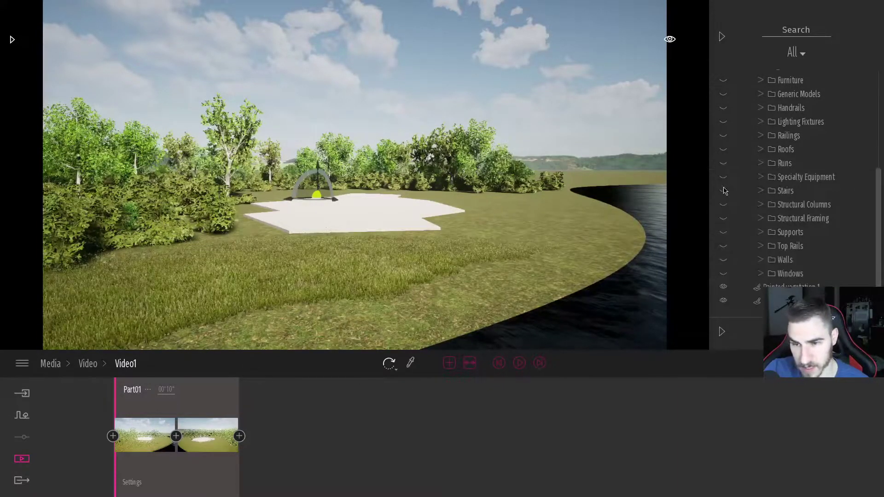
pyautogui.click(722, 38)
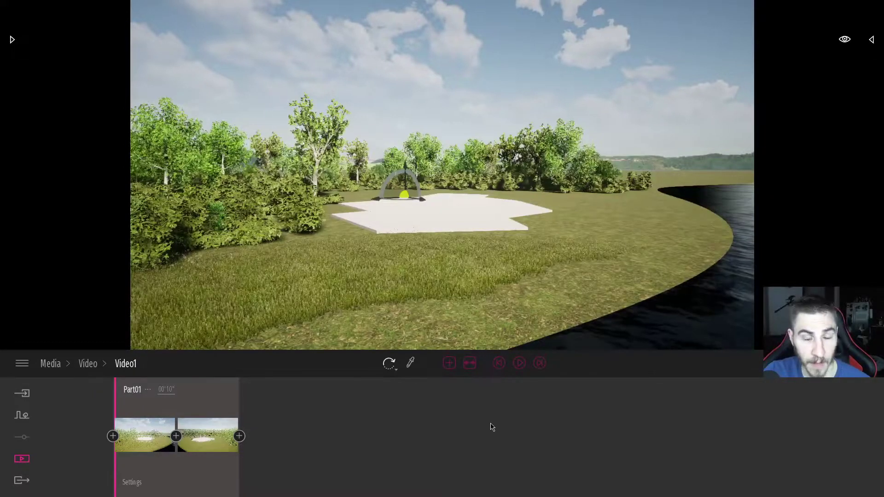
pyautogui.click(94, 364)
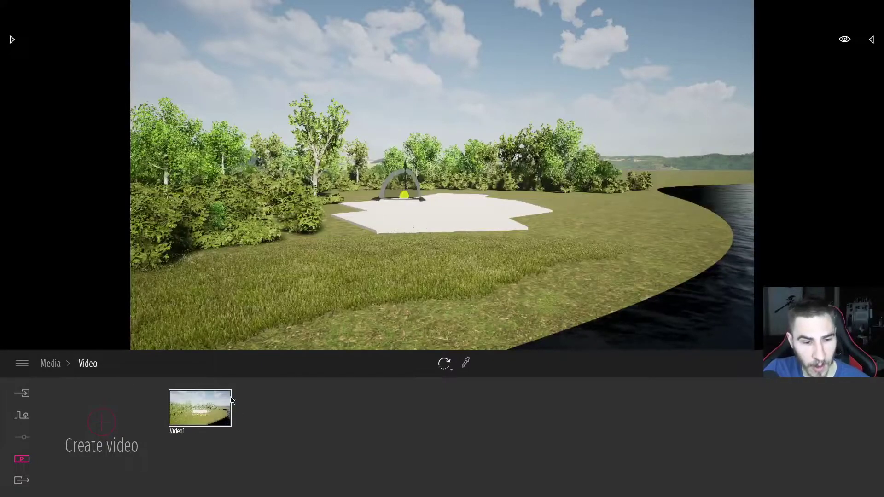
# Change Video1's Phasing setting from None to Phasing
pyautogui.moveTo(226, 405)
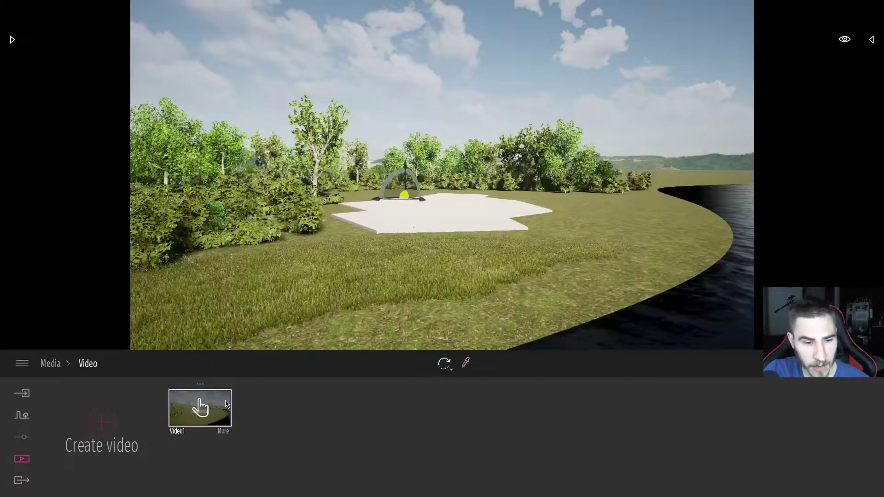
pyautogui.click(201, 408)
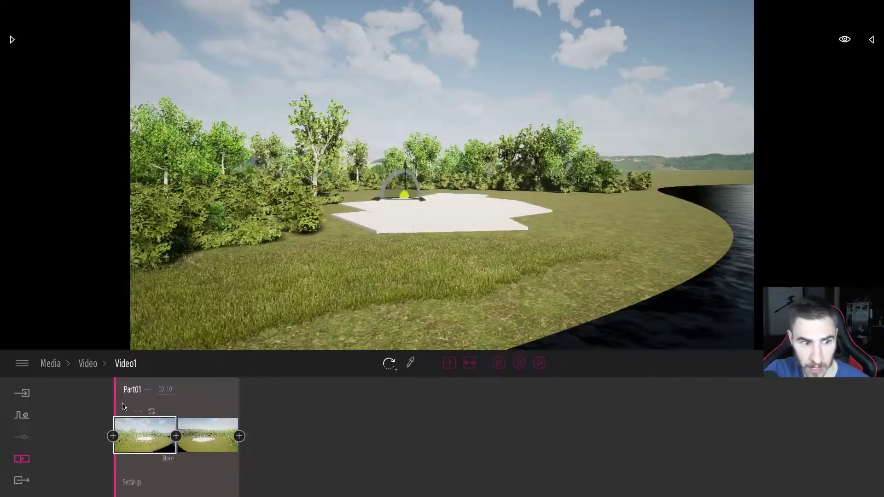
pyautogui.click(88, 363)
pyautogui.click(225, 428)
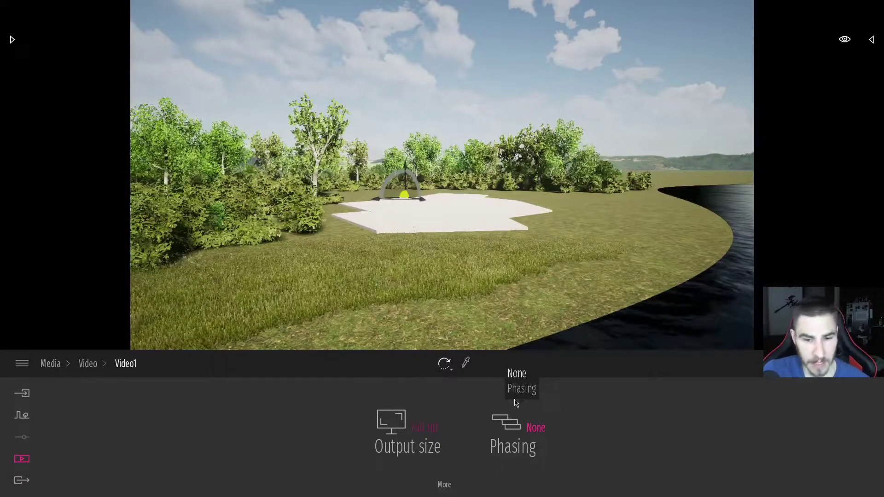
pyautogui.click(518, 396)
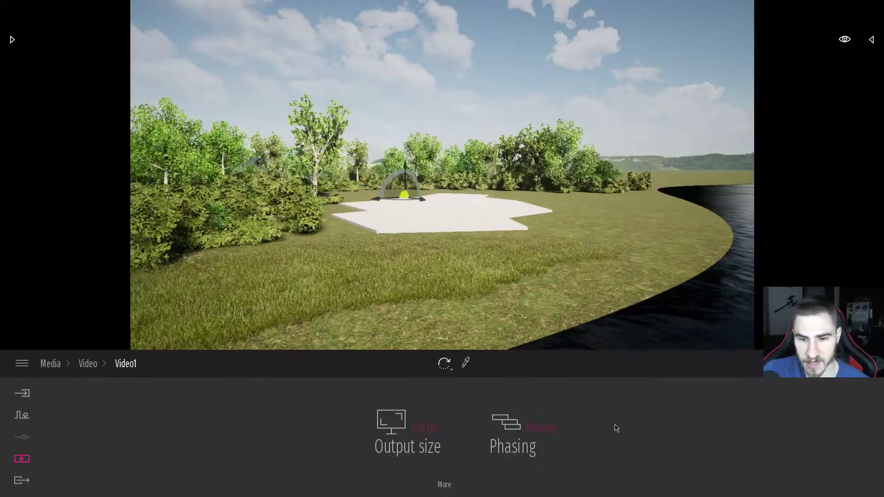
pyautogui.click(88, 364)
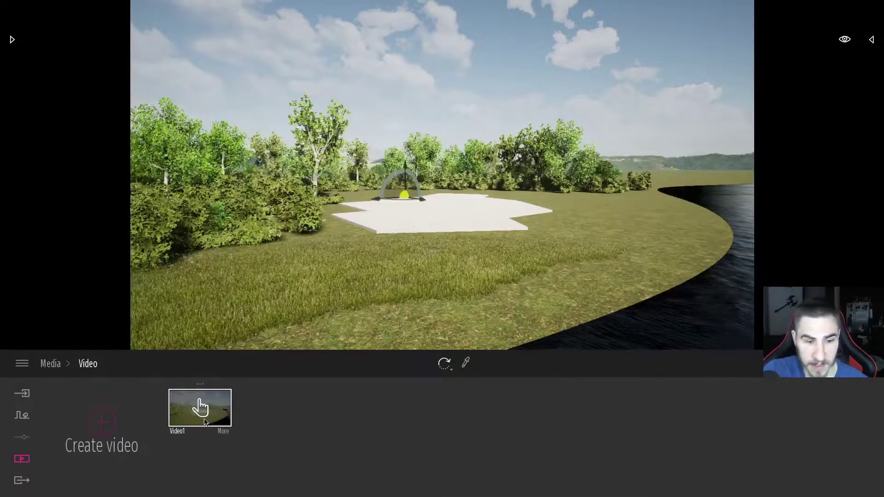
# Play Video1 as the house rises on the slab, then rewind to the start of Part01
pyautogui.click(208, 405)
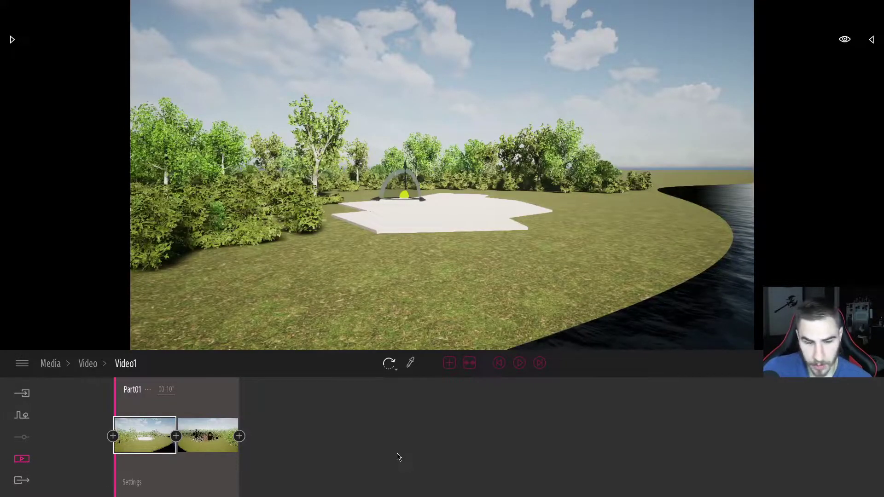
pyautogui.moveTo(205, 427)
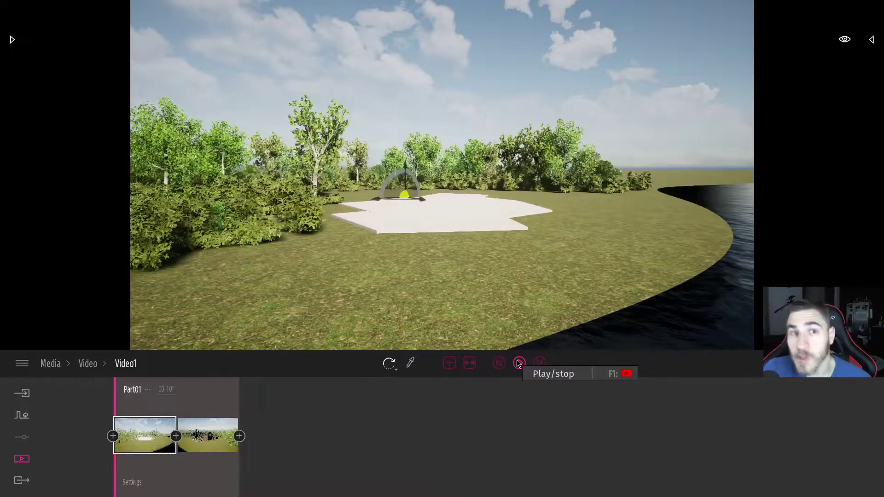
pyautogui.click(519, 364)
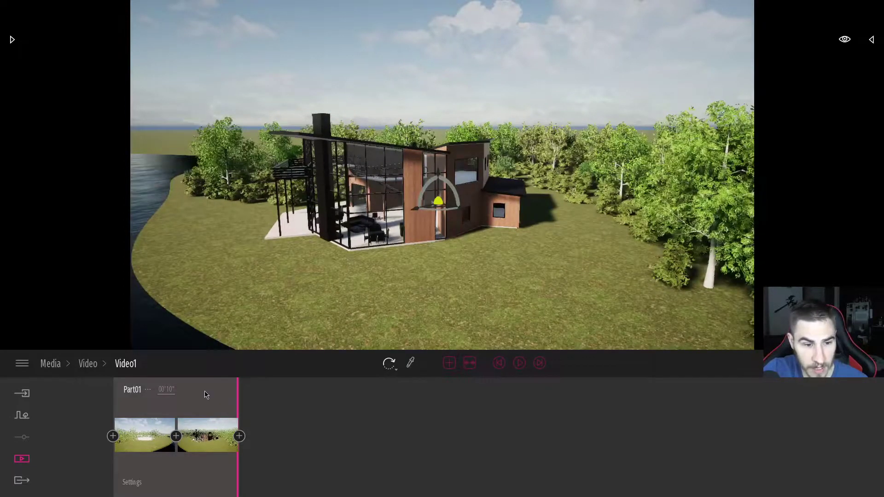
pyautogui.click(230, 394)
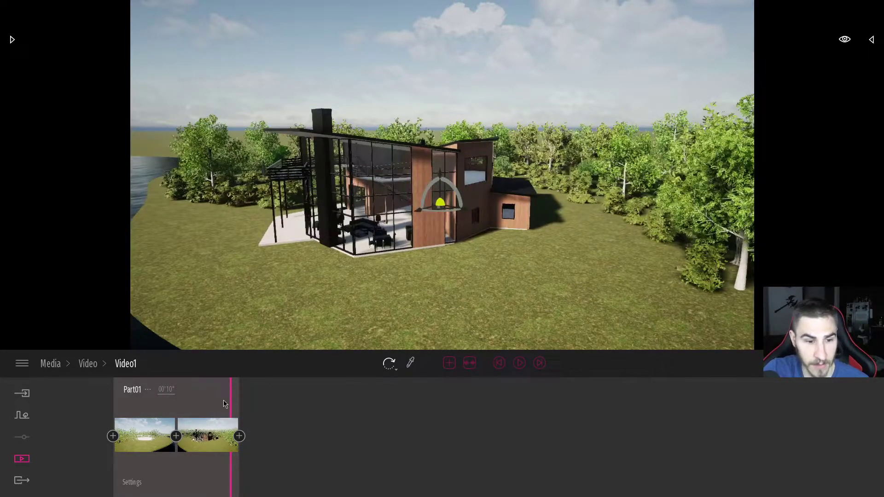
pyautogui.moveTo(189, 405); pyautogui.dragTo(115, 398)
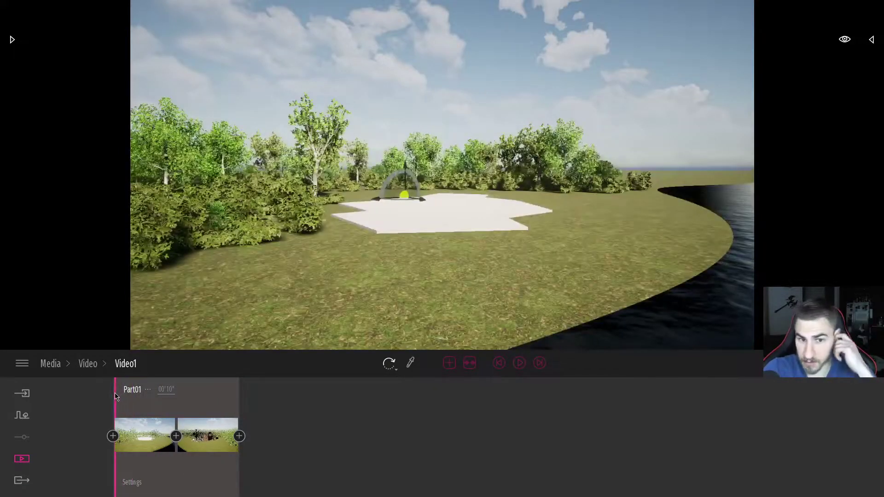
pyautogui.moveTo(149, 429)
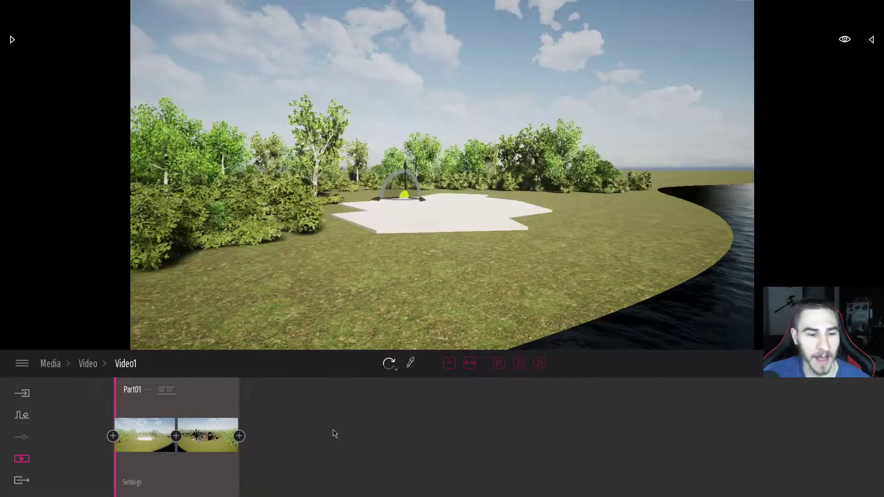
# Make the opening clip's weather overcast with wet ground and autumn-yellow trees
pyautogui.click(185, 491)
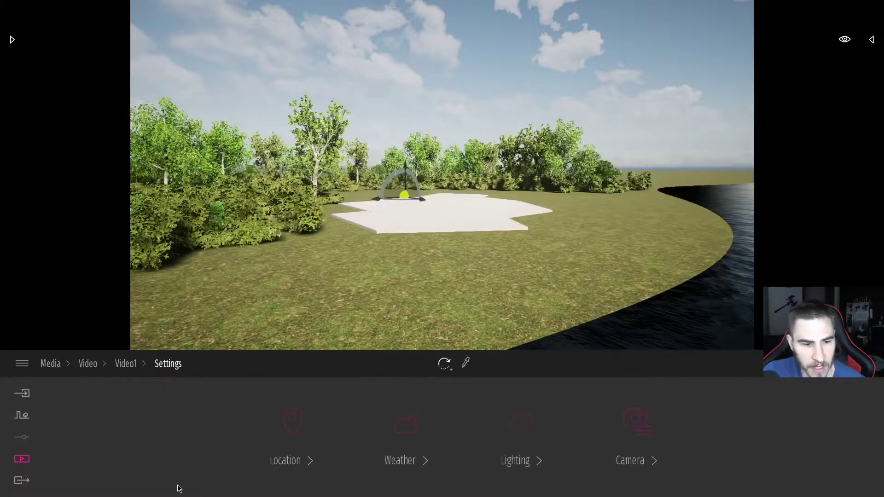
pyautogui.click(405, 422)
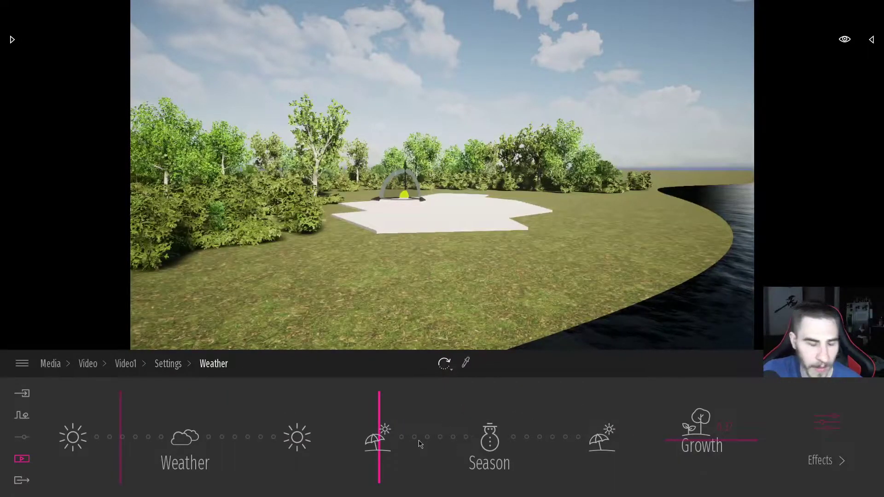
pyautogui.moveTo(121, 435)
pyautogui.mouseDown()
pyautogui.moveTo(158, 435)
pyautogui.moveTo(133, 435)
pyautogui.mouseUp()
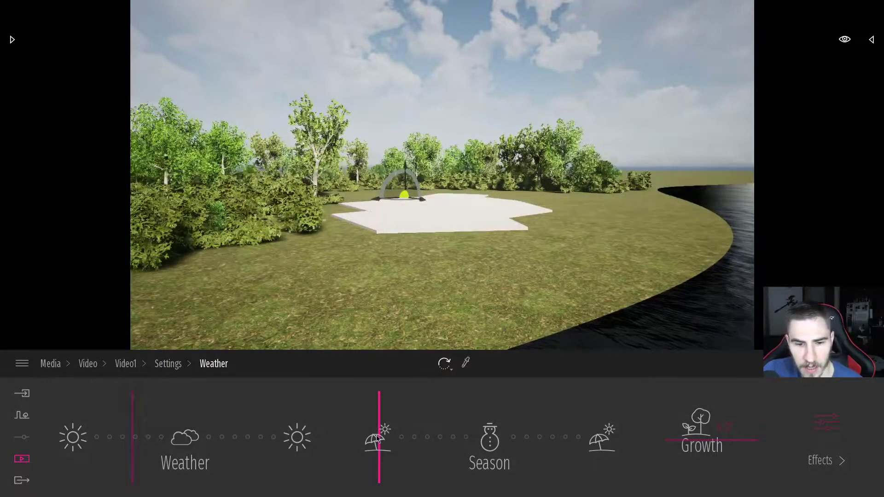
pyautogui.moveTo(382, 446)
pyautogui.mouseDown()
pyautogui.moveTo(447, 442)
pyautogui.moveTo(429, 443)
pyautogui.mouseUp()
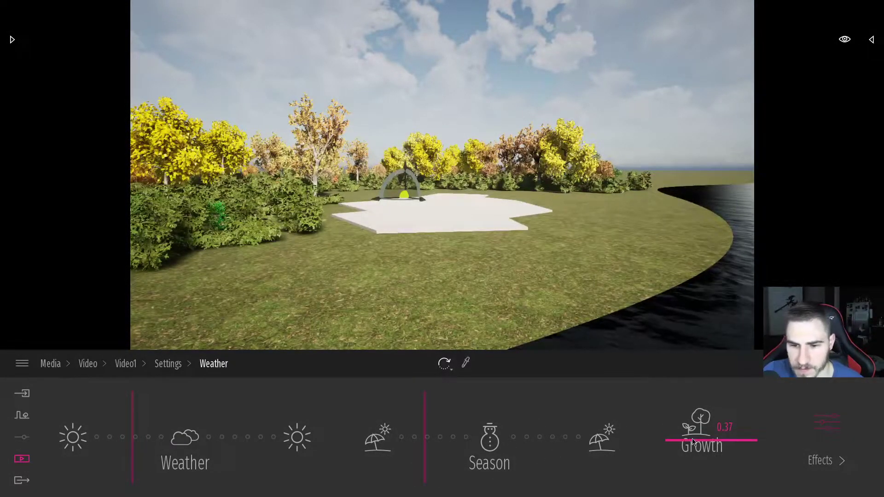
# Look over the clip's weather effects and lighting shadow settings, then return to the video list
pyautogui.click(817, 452)
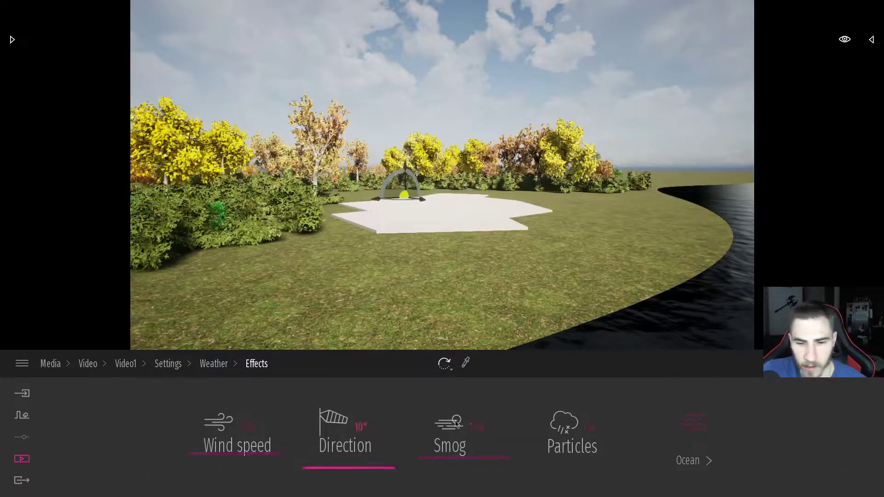
pyautogui.click(214, 364)
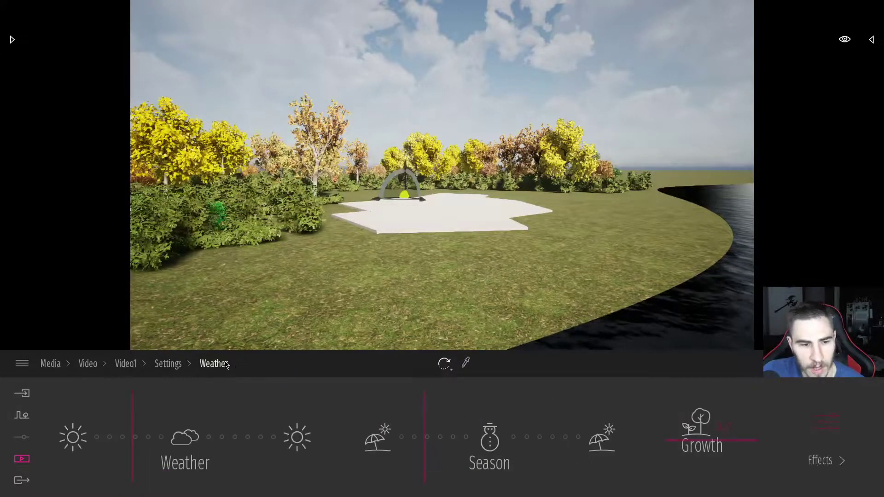
pyautogui.click(168, 364)
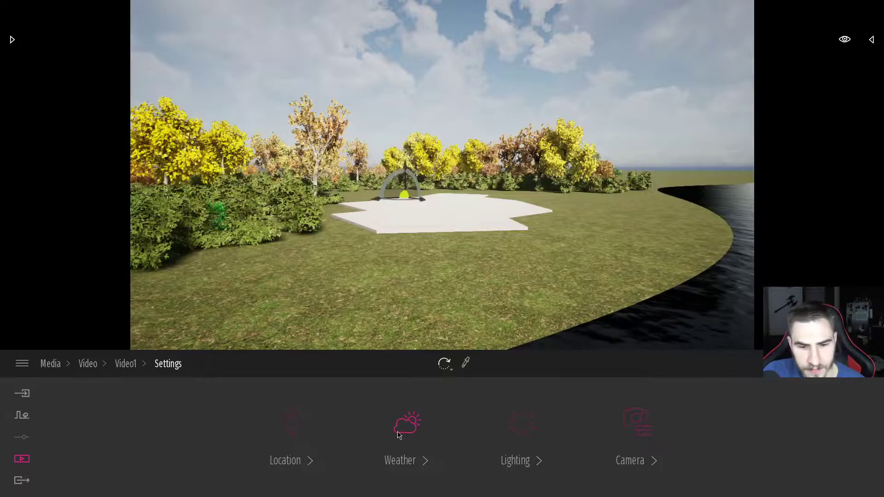
pyautogui.click(404, 423)
pyautogui.click(168, 364)
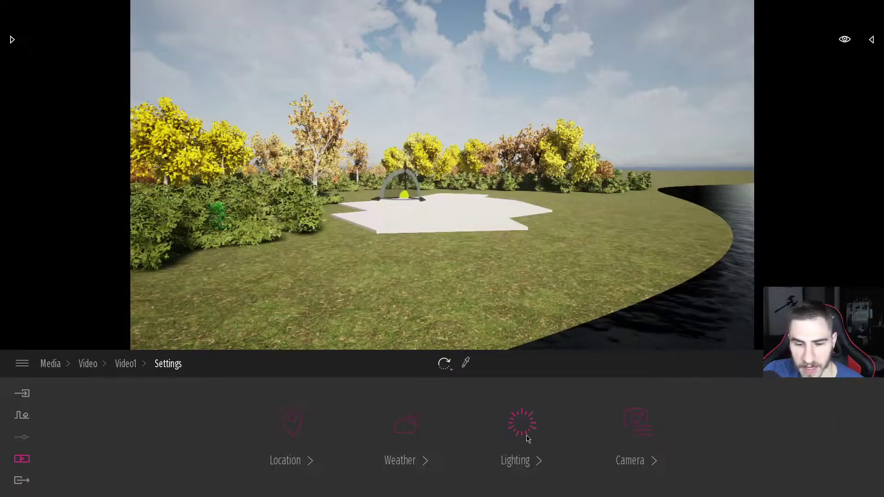
pyautogui.click(522, 428)
pyautogui.click(594, 427)
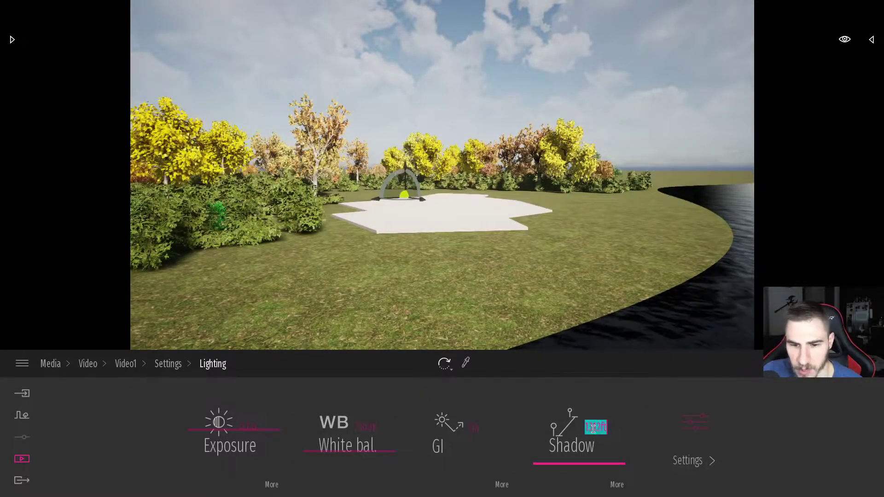
pyautogui.click(88, 364)
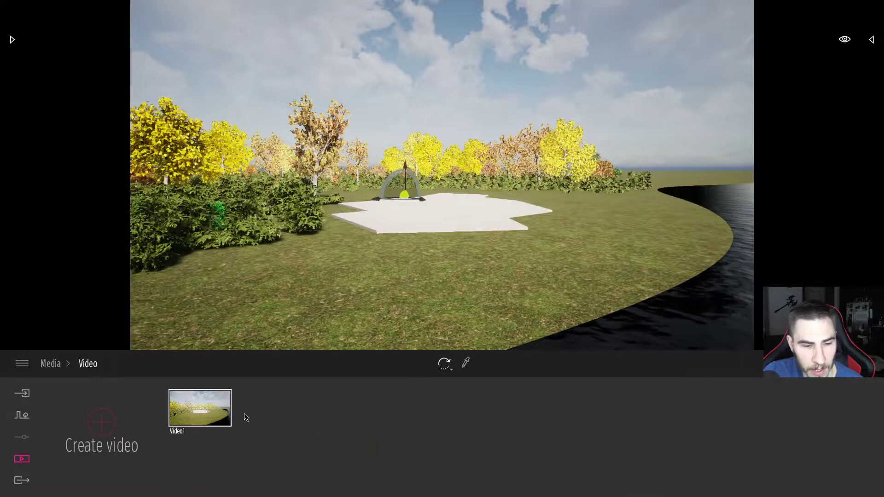
# Give Video1's finished-house clip clear sunny weather, a spring season and taller, fuller trees
pyautogui.click(200, 408)
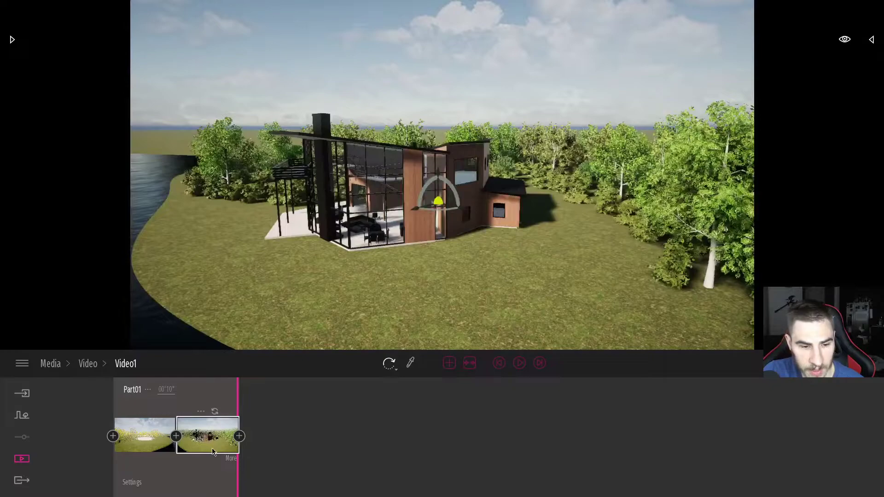
pyautogui.click(228, 456)
pyautogui.click(409, 422)
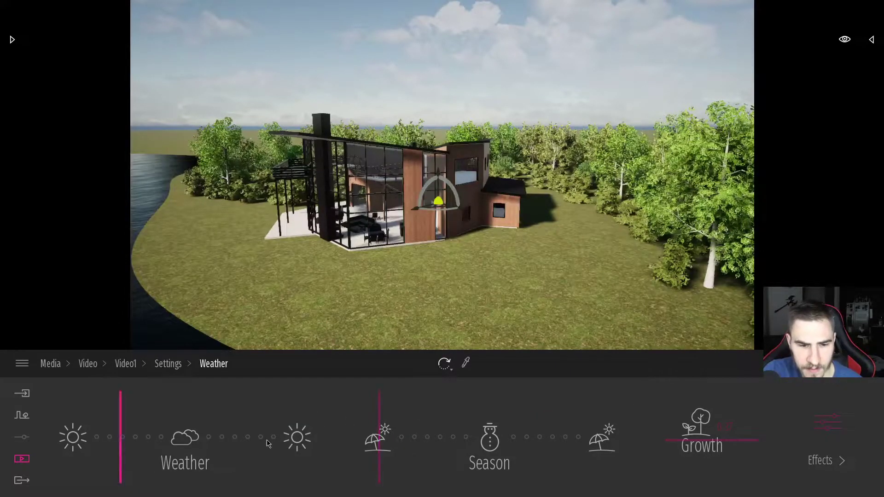
pyautogui.moveTo(266, 438)
pyautogui.mouseDown()
pyautogui.moveTo(256, 438)
pyautogui.moveTo(278, 438)
pyautogui.moveTo(271, 438)
pyautogui.mouseUp()
pyautogui.moveTo(428, 441)
pyautogui.mouseDown()
pyautogui.moveTo(414, 438)
pyautogui.moveTo(548, 428)
pyautogui.mouseUp()
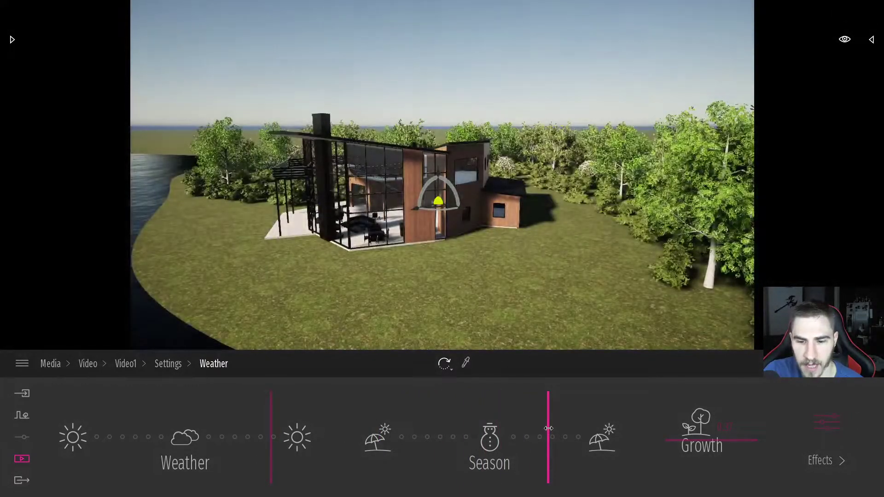
pyautogui.moveTo(723, 440)
pyautogui.mouseDown()
pyautogui.moveTo(723, 428)
pyautogui.moveTo(714, 427)
pyautogui.mouseUp()
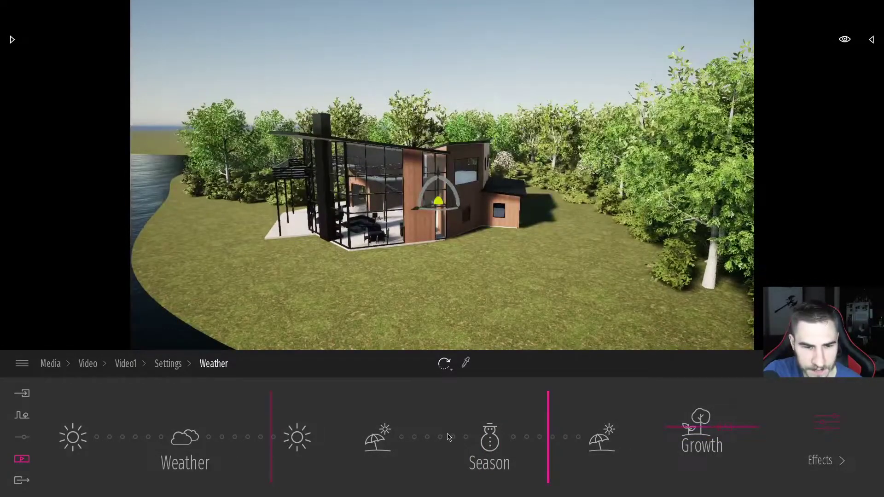
# Lower the opening clip's vegetation growth to 0.32
pyautogui.click(168, 364)
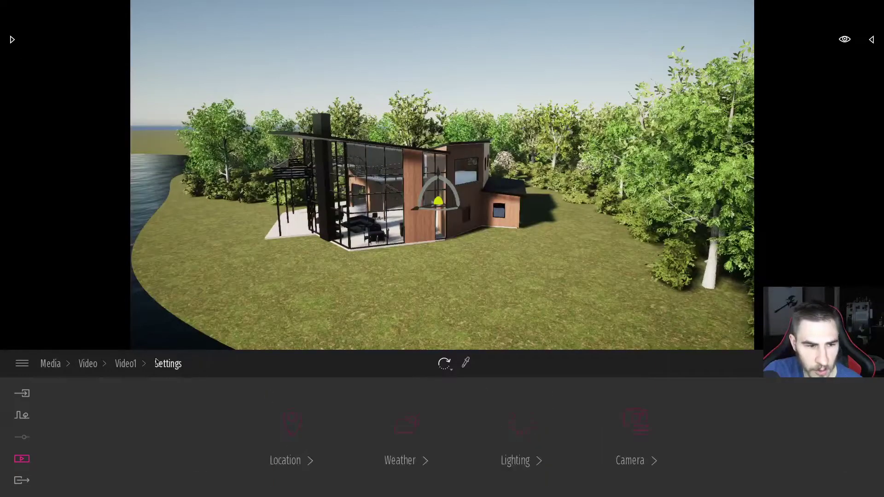
pyautogui.click(89, 364)
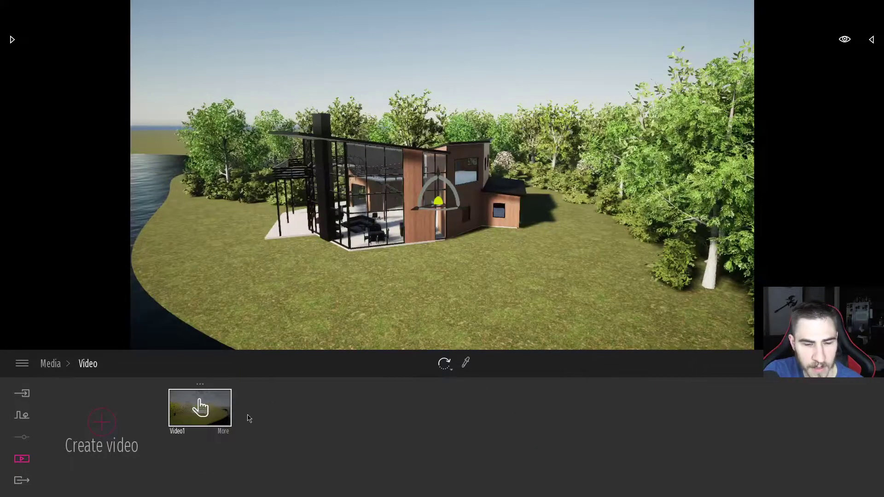
pyautogui.click(198, 408)
pyautogui.click(413, 443)
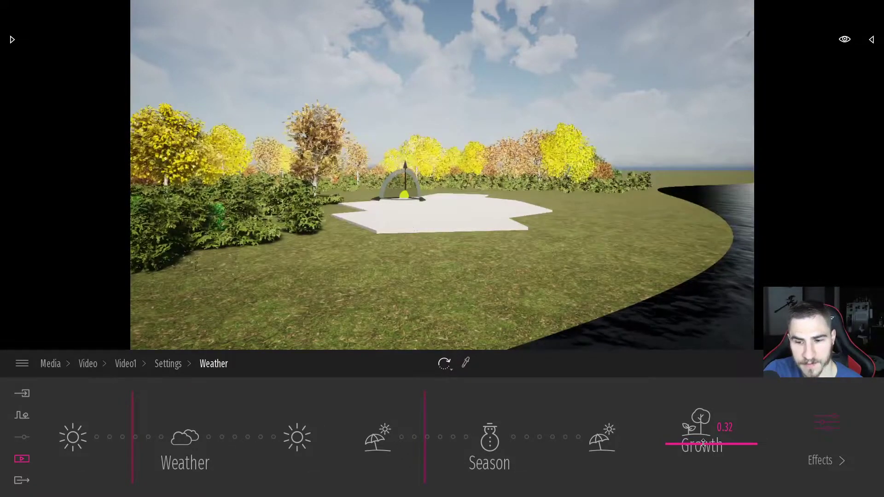
pyautogui.moveTo(701, 443); pyautogui.dragTo(676, 443)
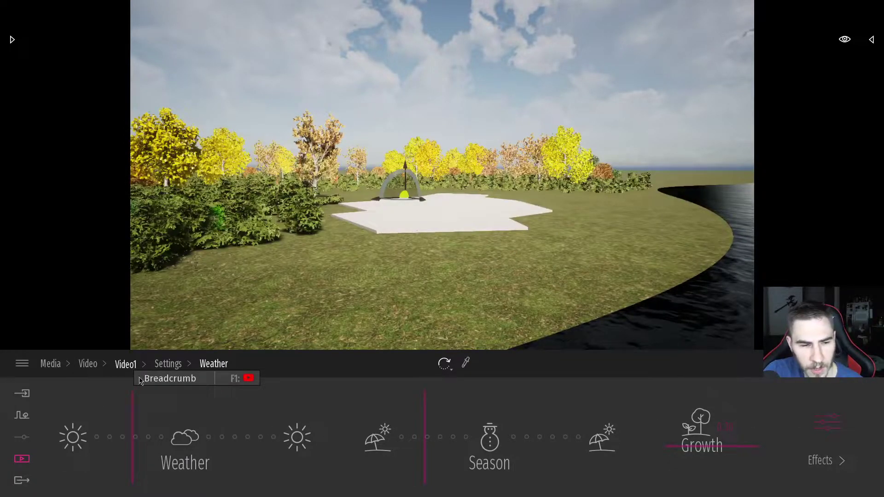
# Scrub Video1's Part01 timeline forward through the snowy pergola and glass frame to the finished summer house
pyautogui.click(125, 364)
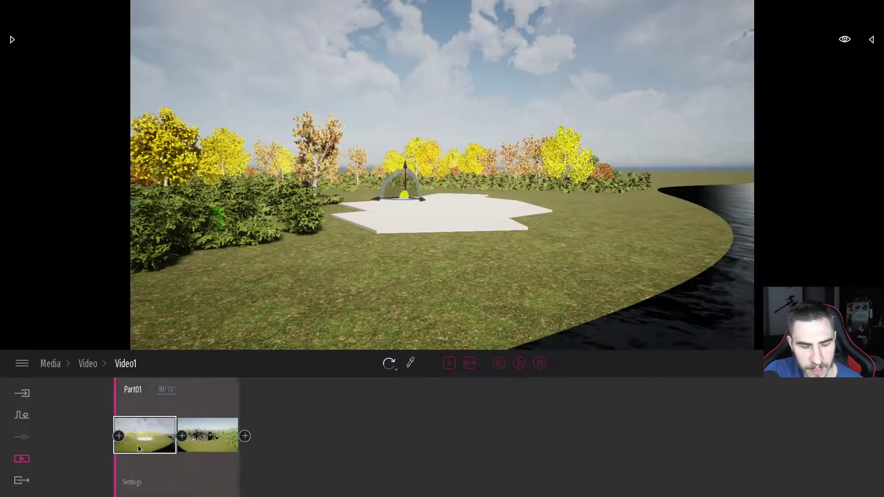
pyautogui.click(131, 407)
pyautogui.click(154, 402)
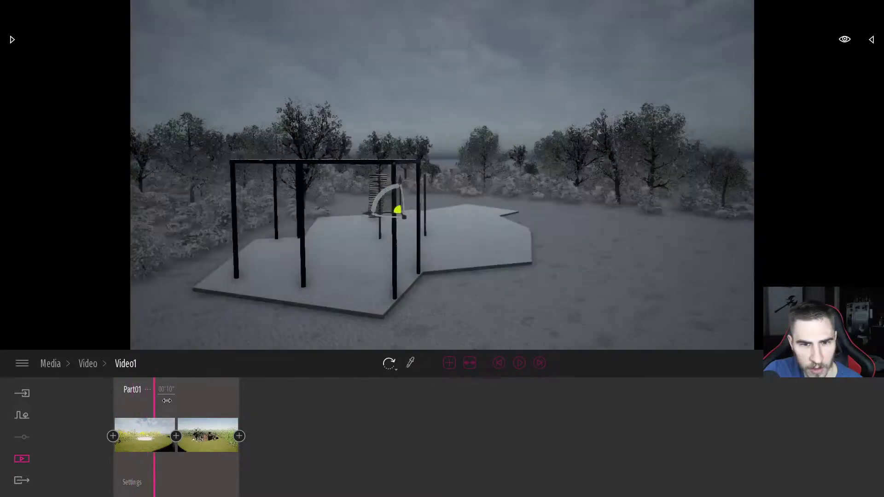
pyautogui.click(174, 401)
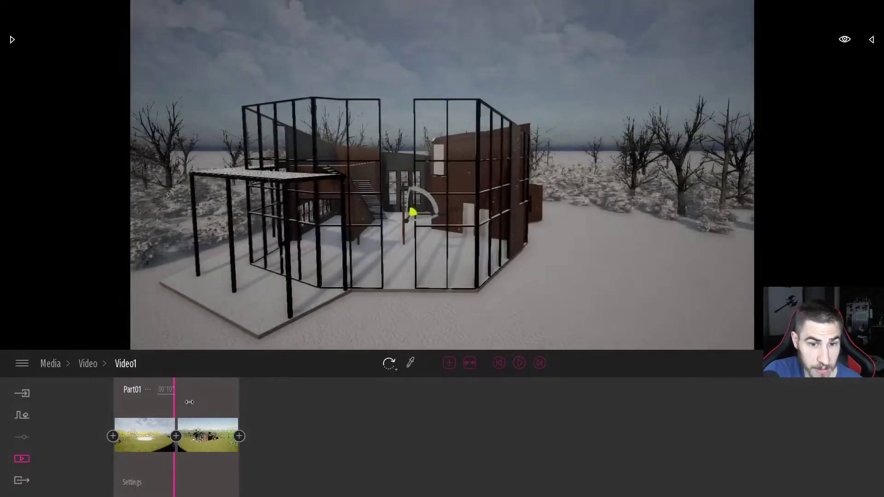
pyautogui.moveTo(204, 400); pyautogui.dragTo(231, 400)
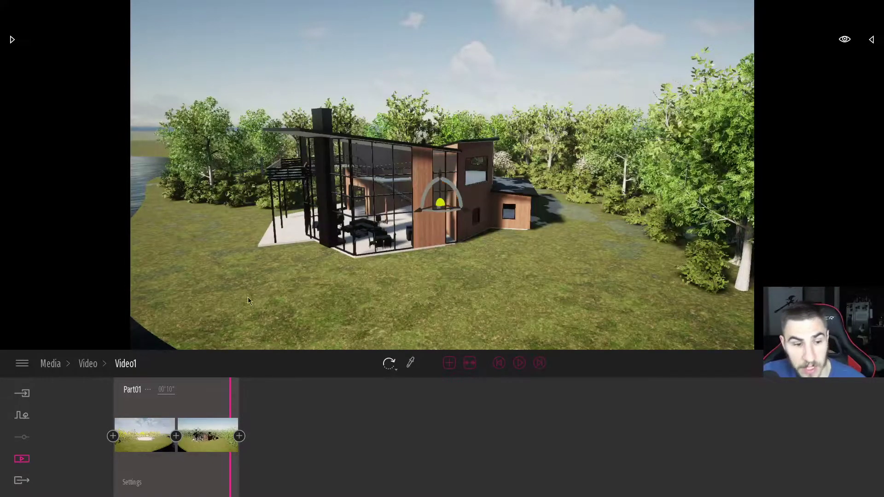
# Scrub back through the winter and glass-walled stages, rewinding Part01 to the empty slab
pyautogui.click(157, 415)
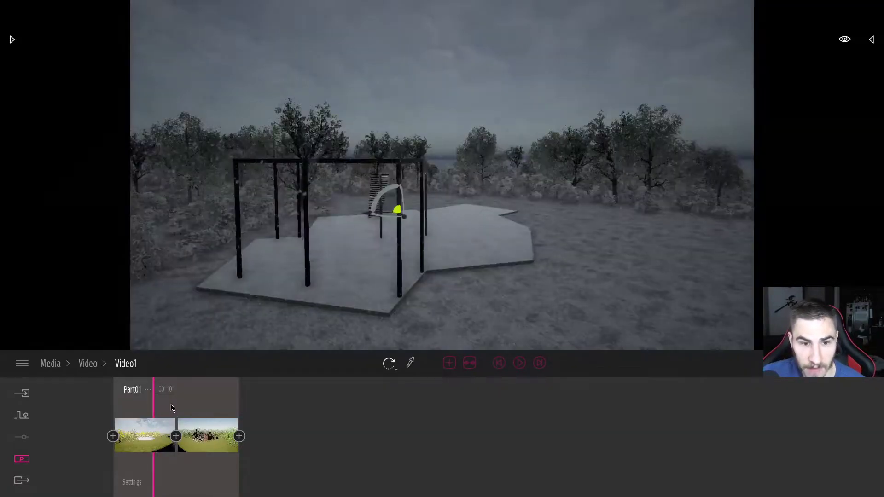
pyautogui.click(166, 405)
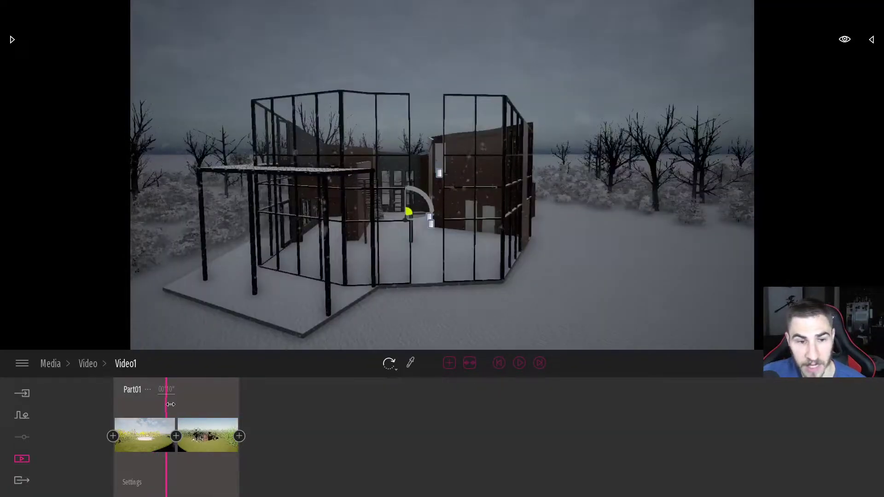
pyautogui.moveTo(170, 405); pyautogui.dragTo(98, 403)
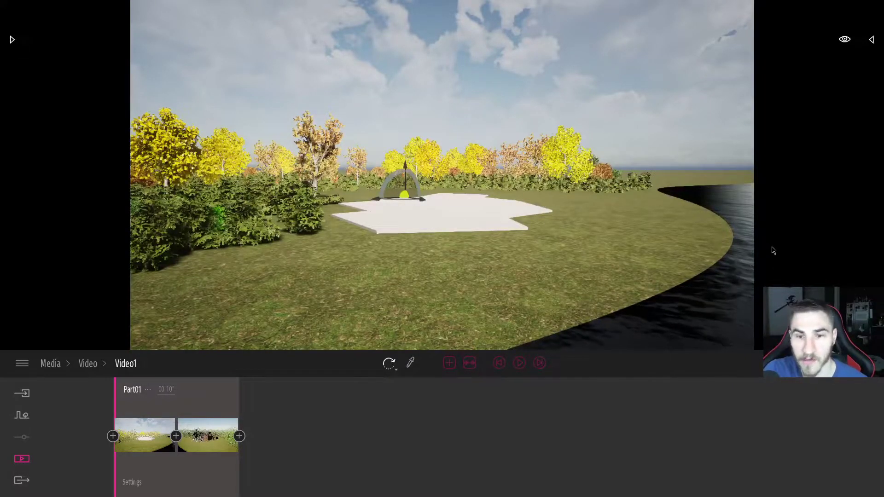
pyautogui.moveTo(146, 446)
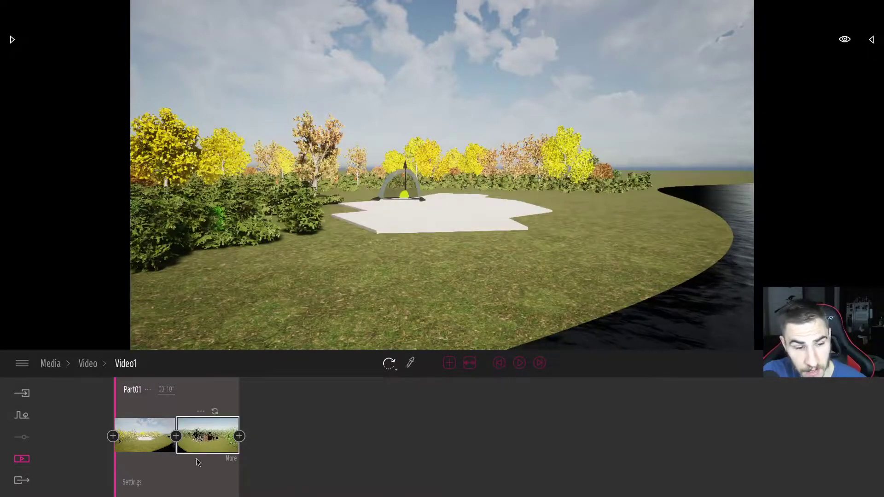
pyautogui.moveTo(192, 428)
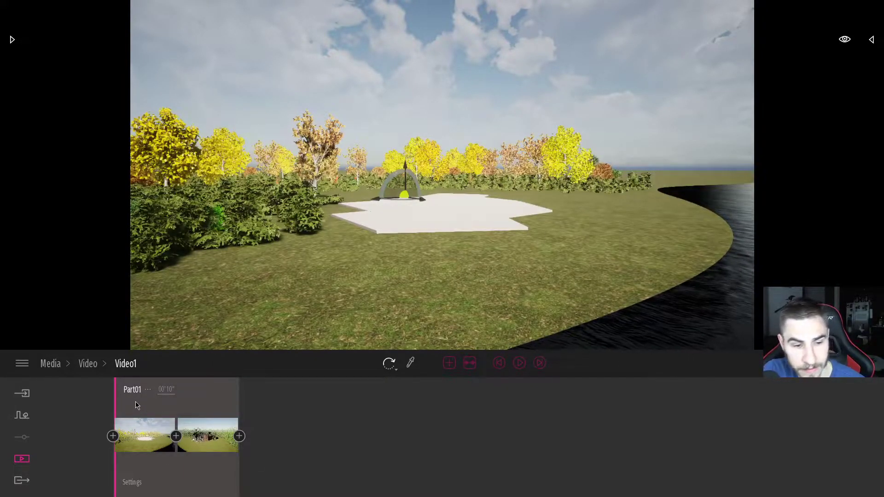
pyautogui.moveTo(225, 411)
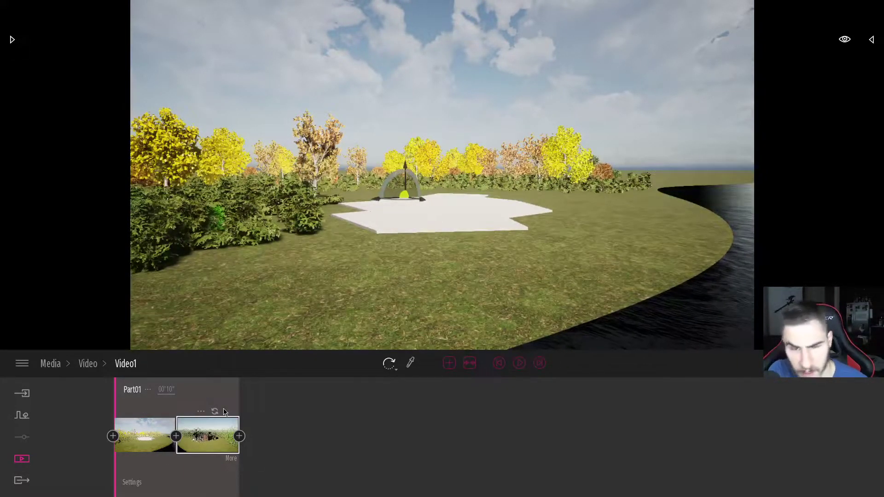